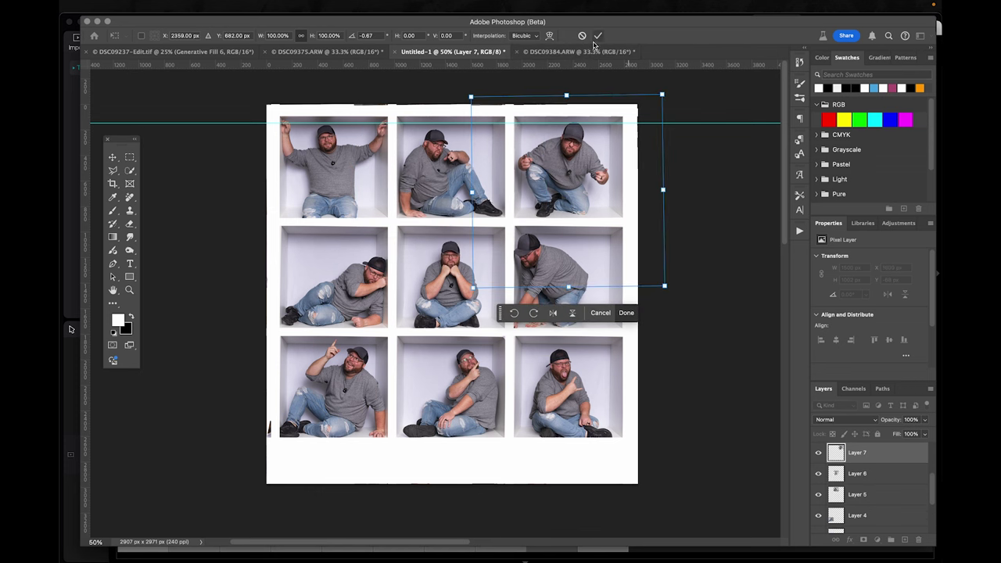
Step: Apply the -0.67° rotation to Layer 7 and place horizontal guides along the tops of the middle and bottom rows of boxes
left_click(599, 37)
key("ctrl+v")
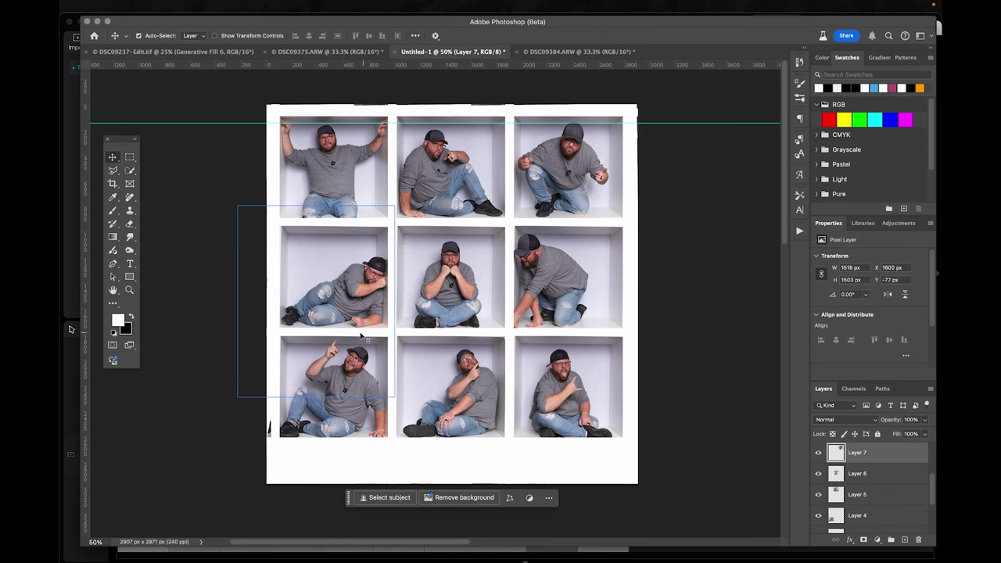
key("ctrl+t")
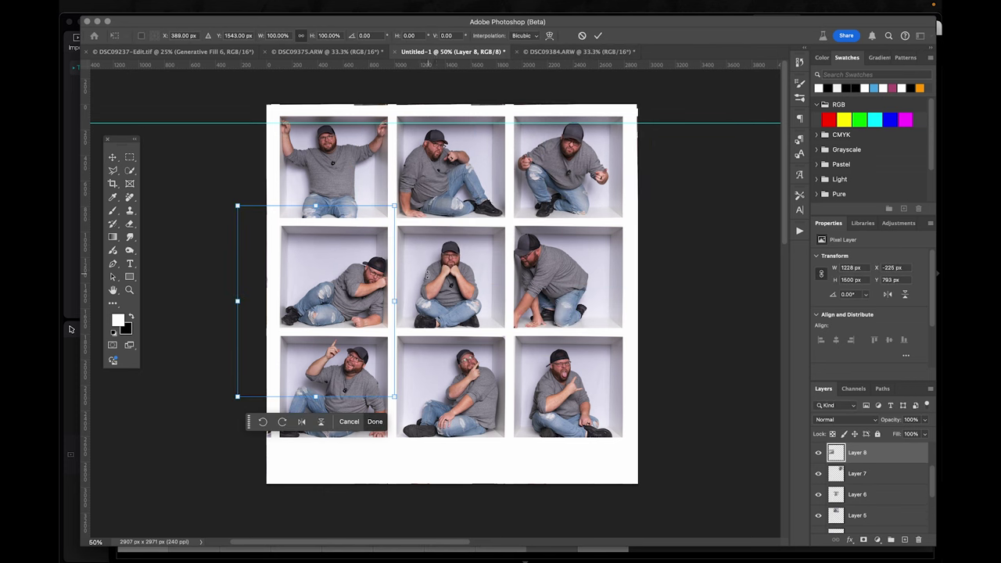
left_click_drag(375, 69, 385, 233)
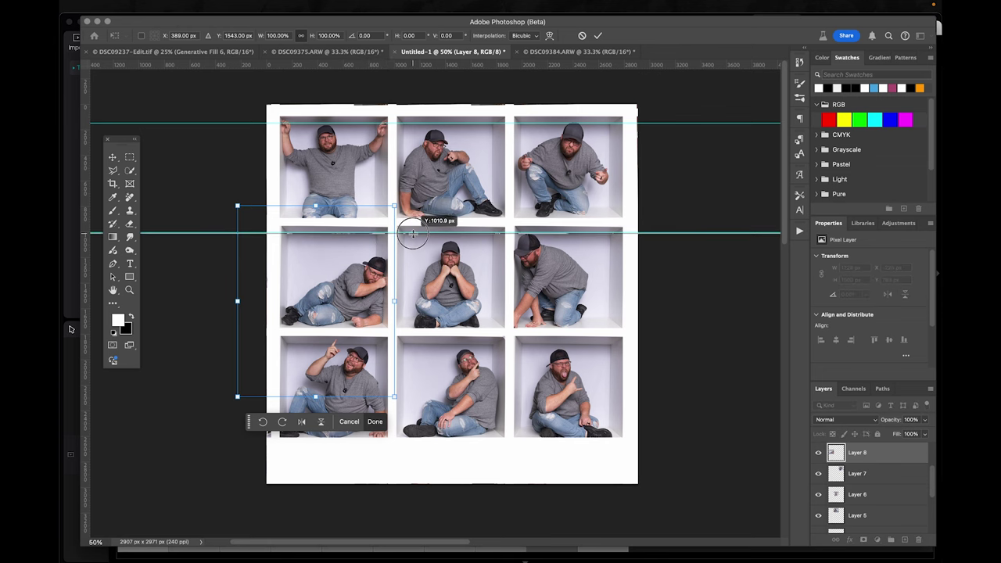
left_click_drag(421, 294, 420, 296)
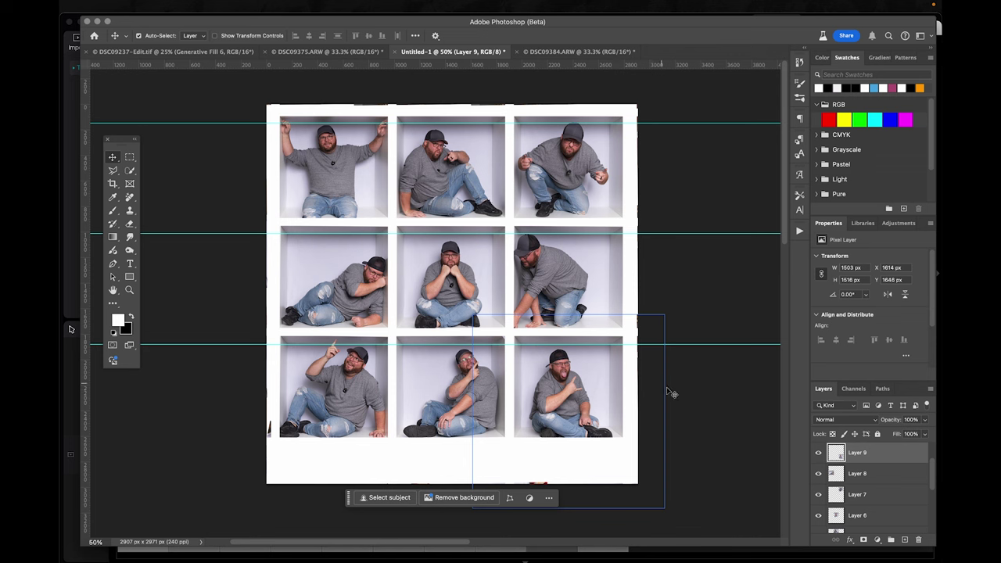
Step: Remove all the horizontal guides from the canvas and leave no layer selected
left_click(712, 346)
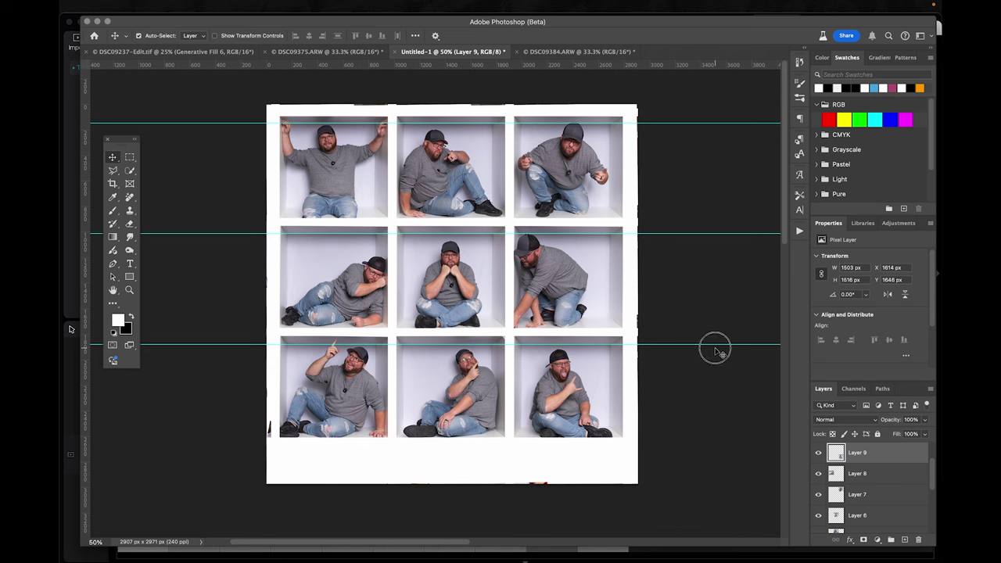
left_click_drag(712, 344, 758, 19)
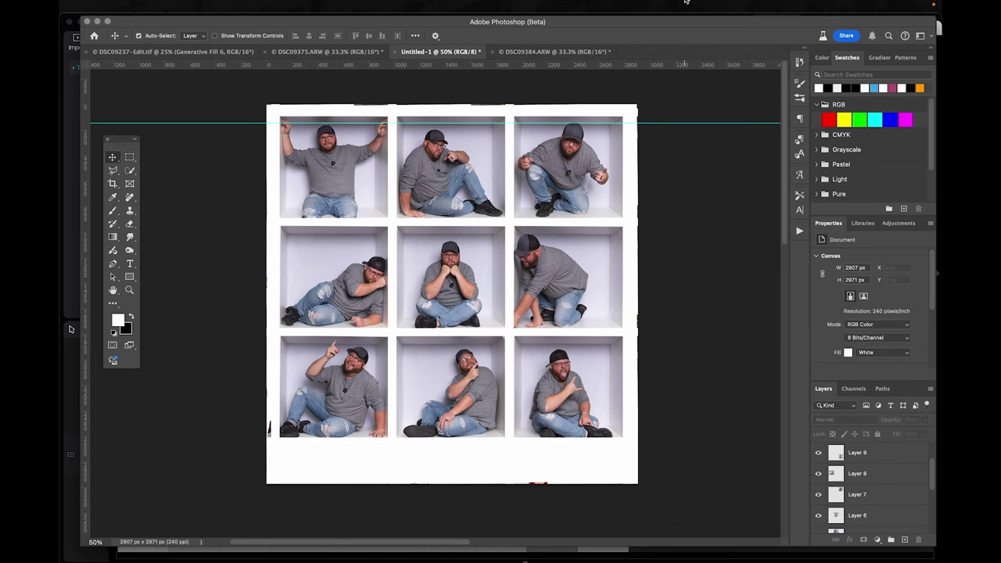
left_click(661, 123)
left_click(665, 125)
left_click_drag(677, 124, 676, 37)
left_click(577, 136)
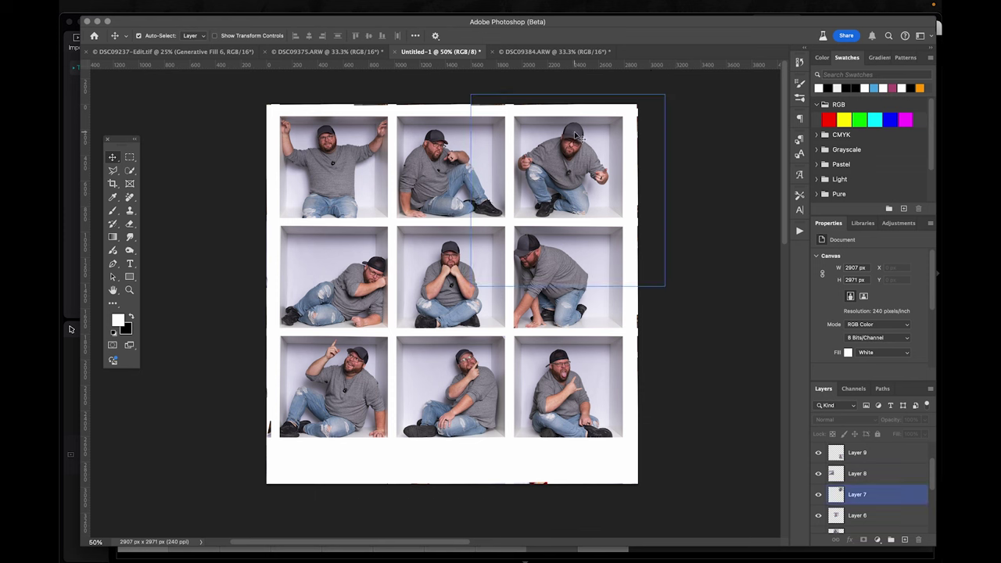
left_click(407, 90)
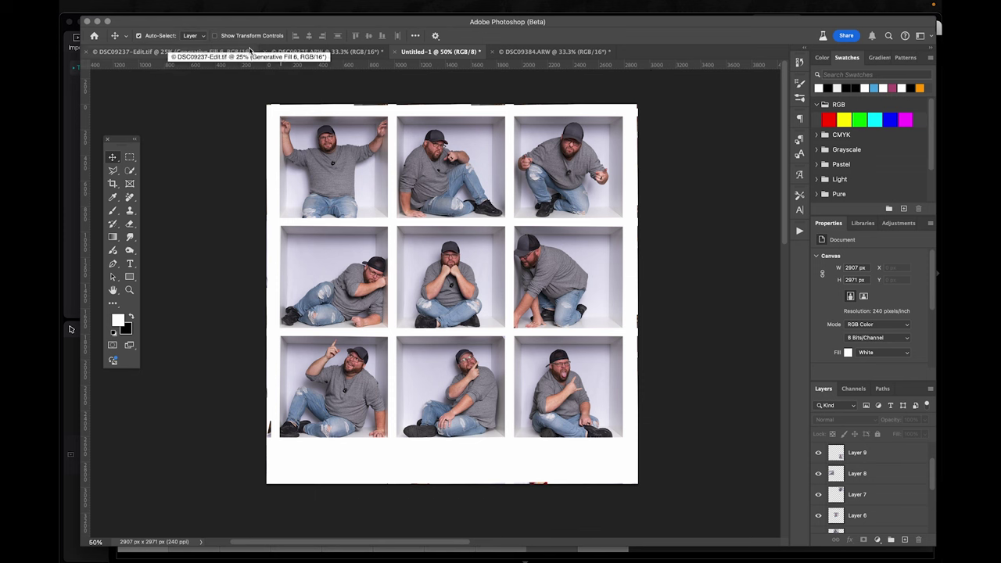
Step: Move Layer 1, the photo with raised arms, directly beneath the Rectangle 2 copy 2 layer in the stack
left_click(130, 159)
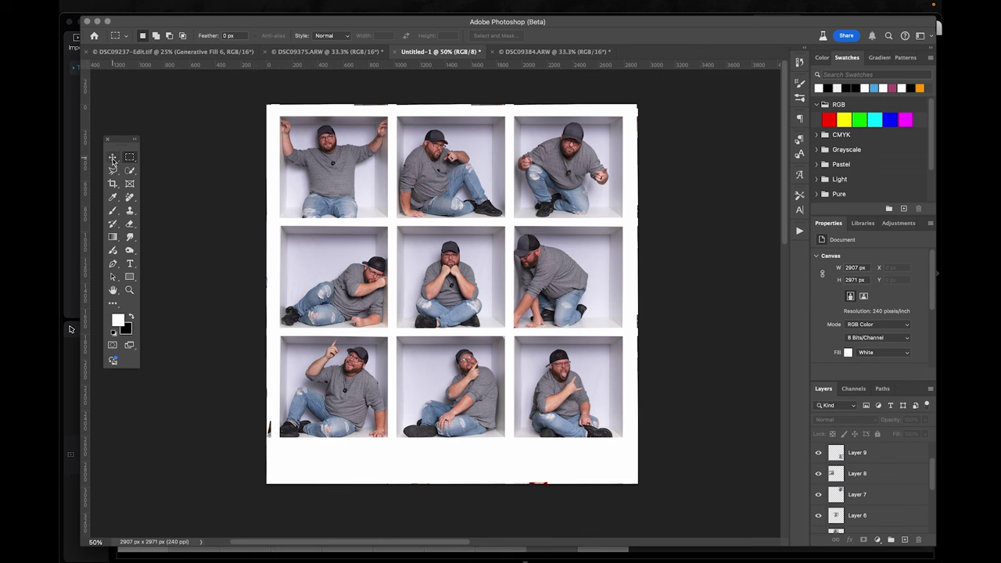
left_click(112, 158)
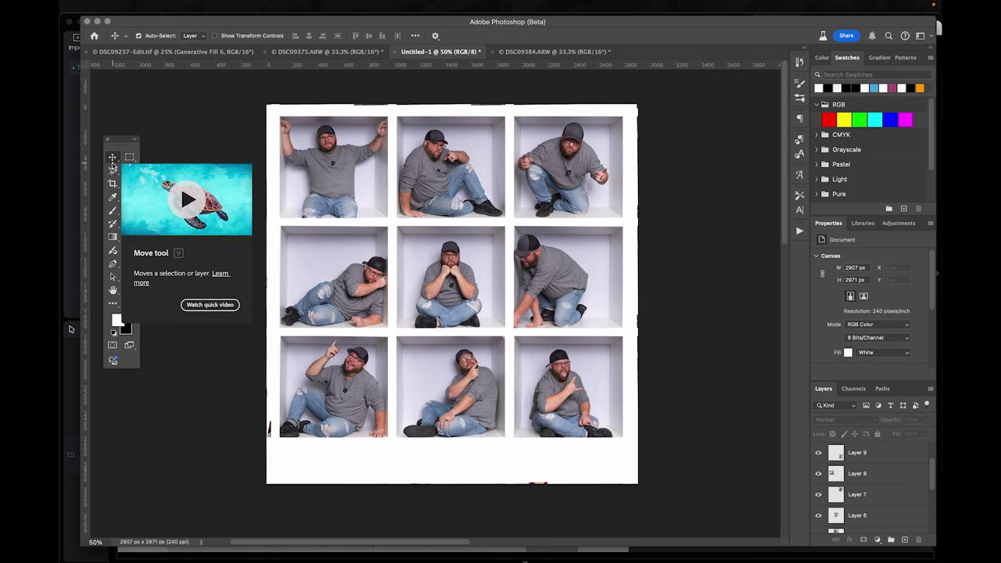
left_click(349, 191)
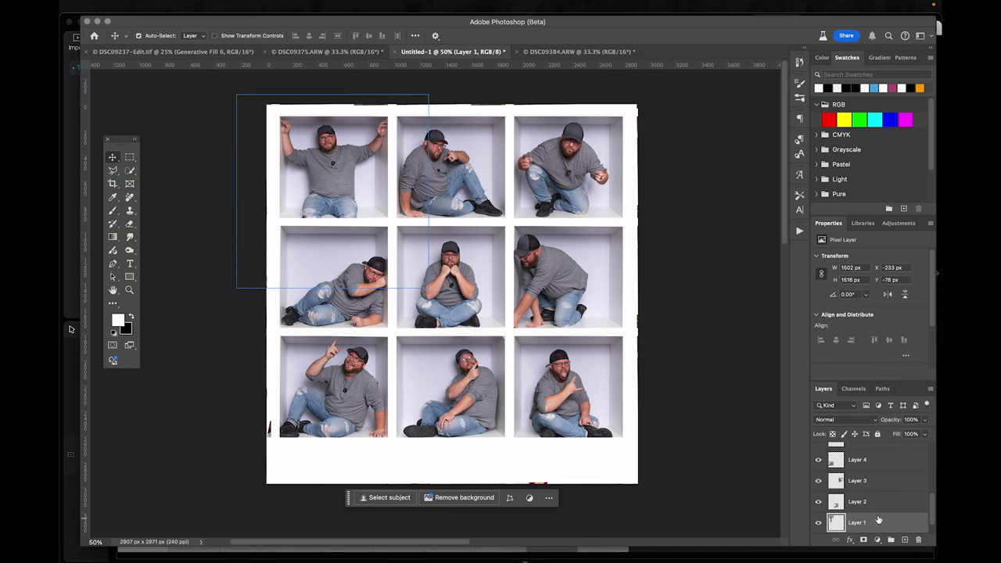
left_click_drag(878, 519, 868, 485)
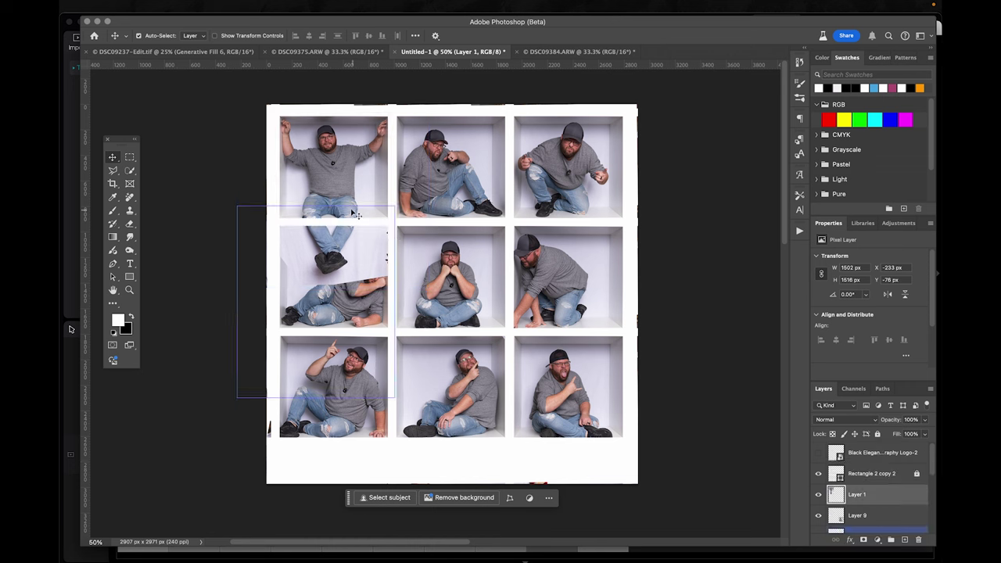
Step: Select Layer 1's backdrop around the hanging legs over the first box of the middle row with the Quick Selection tool
left_click(130, 170)
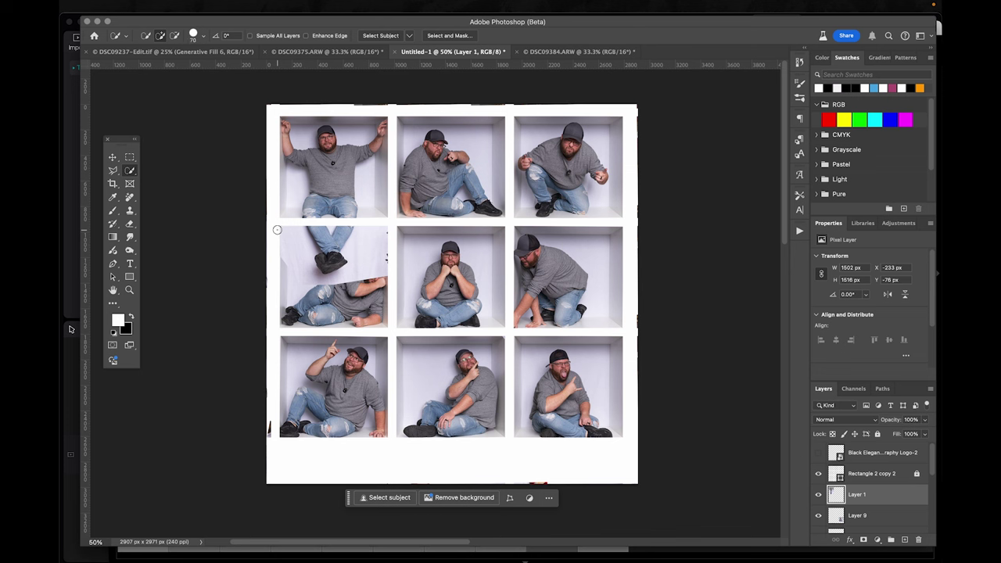
mouse_move(276, 229)
left_mouse_down()
mouse_move(297, 235)
mouse_move(299, 274)
mouse_move(332, 281)
mouse_move(366, 274)
mouse_move(368, 264)
left_mouse_up()
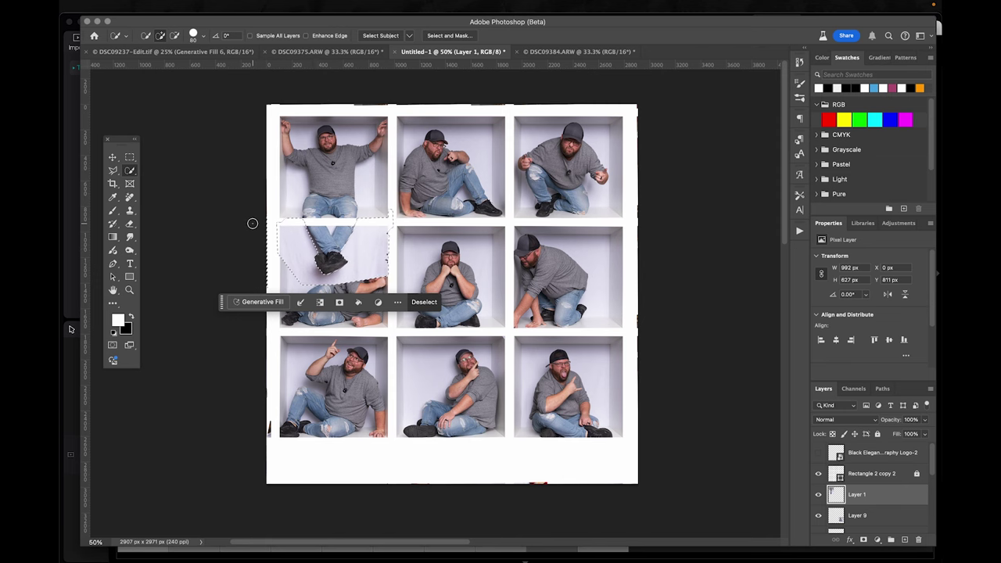
scroll(278, 233, "up", 1)
scroll(299, 203, "up", 10)
left_click_drag(330, 197, 492, 300)
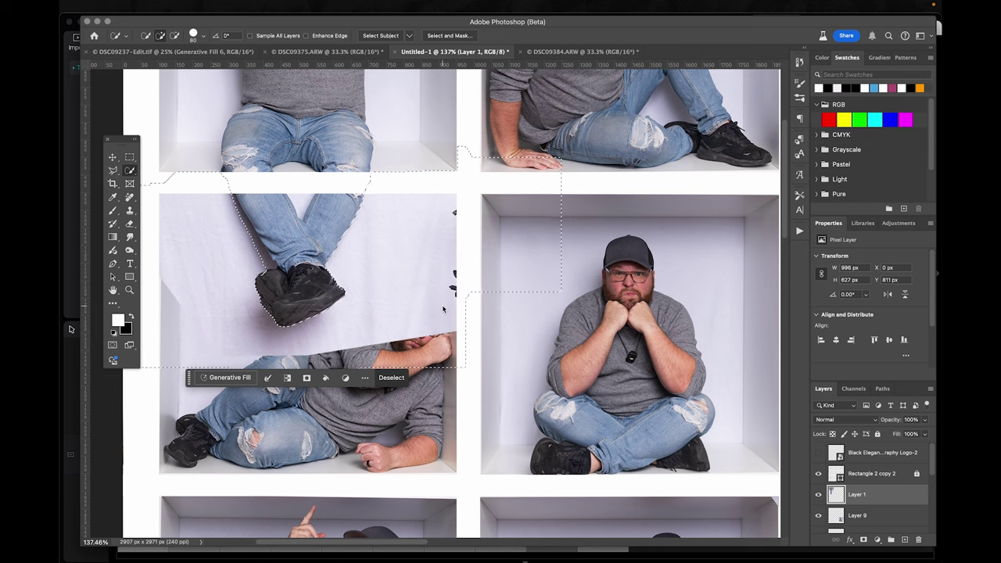
left_click_drag(245, 263, 381, 280)
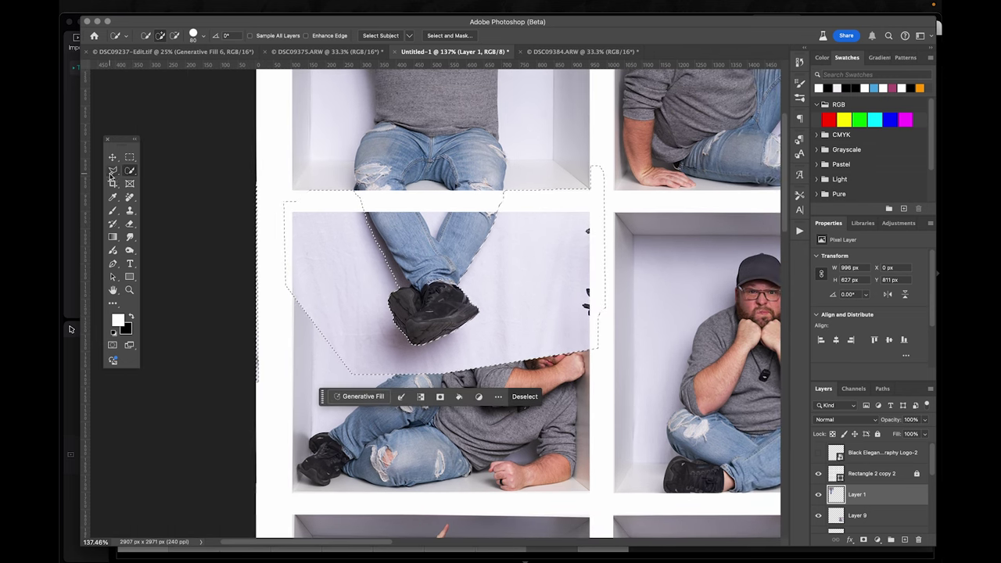
Step: Add the missed strip along the outer edge of the left hanging leg to the selection with the Polygonal Lasso
left_click(112, 171)
key("shift")
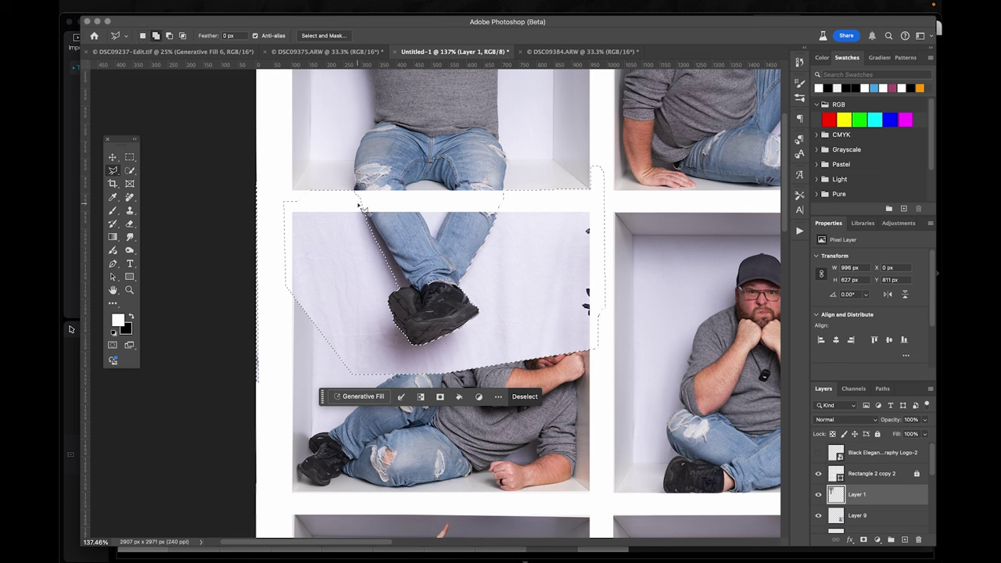
left_click_drag(358, 206, 365, 212)
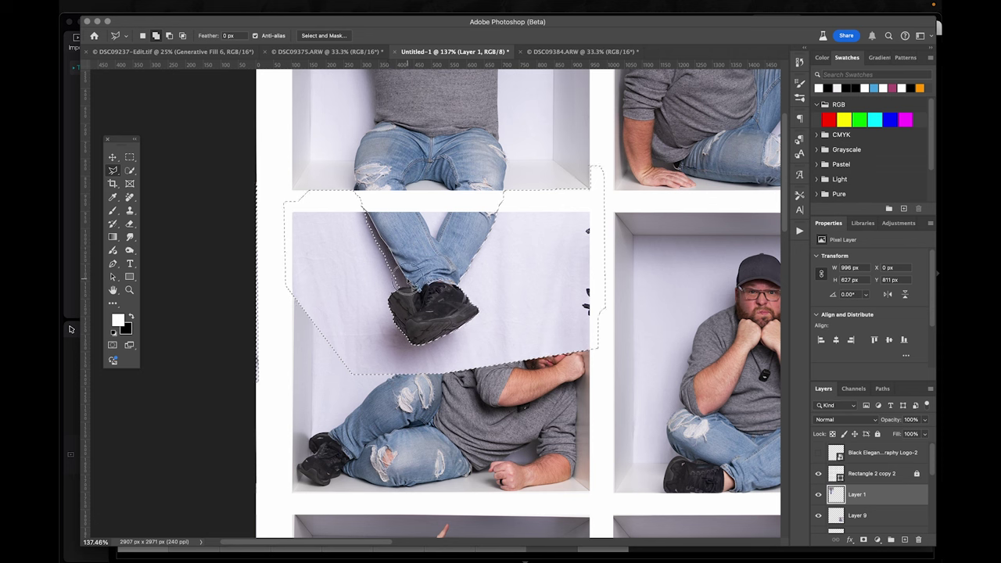
left_click_drag(414, 291, 331, 235)
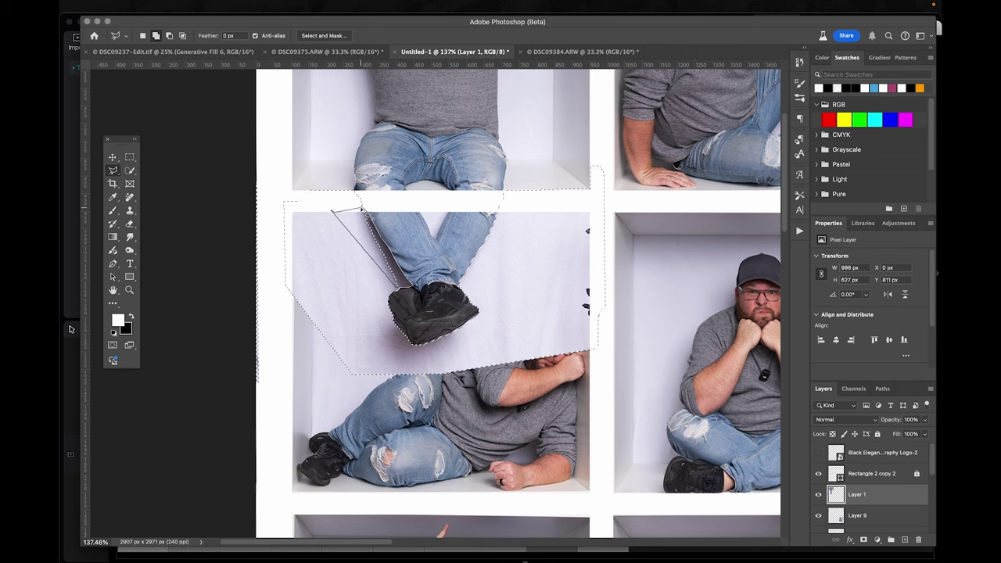
left_click_drag(361, 211, 363, 212)
Step: Add the triangular gap between the hanging legs to the selection and delete the selected backdrop from Layer 1
key("shift")
left_click(419, 210, "shift")
left_click_drag(426, 227, 432, 240)
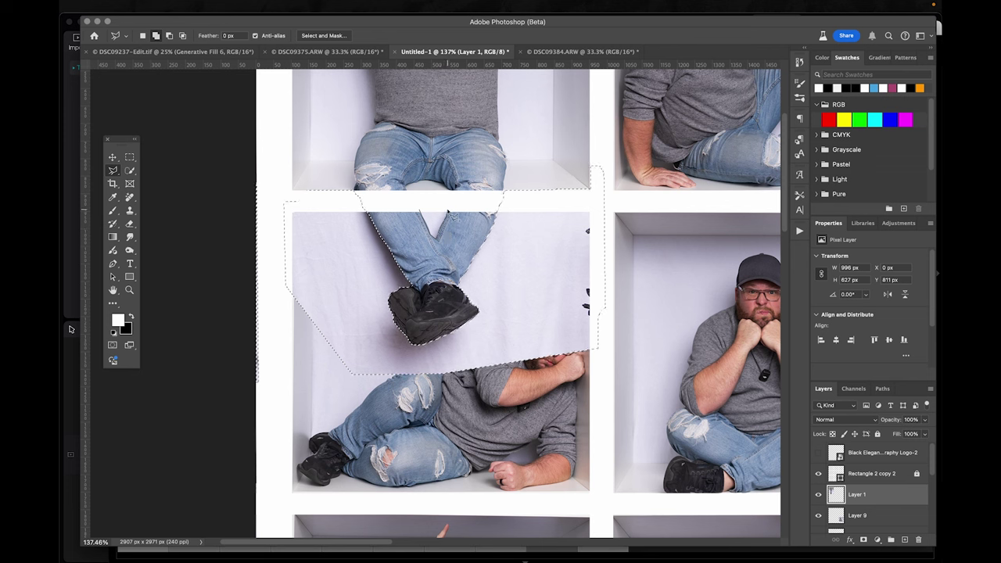
left_click_drag(451, 211, 420, 211)
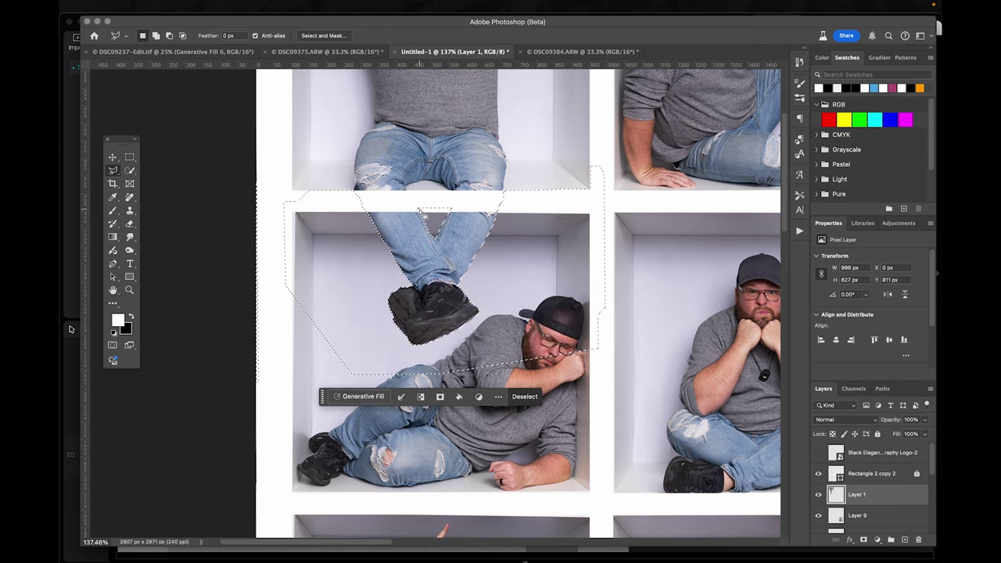
left_click(420, 211)
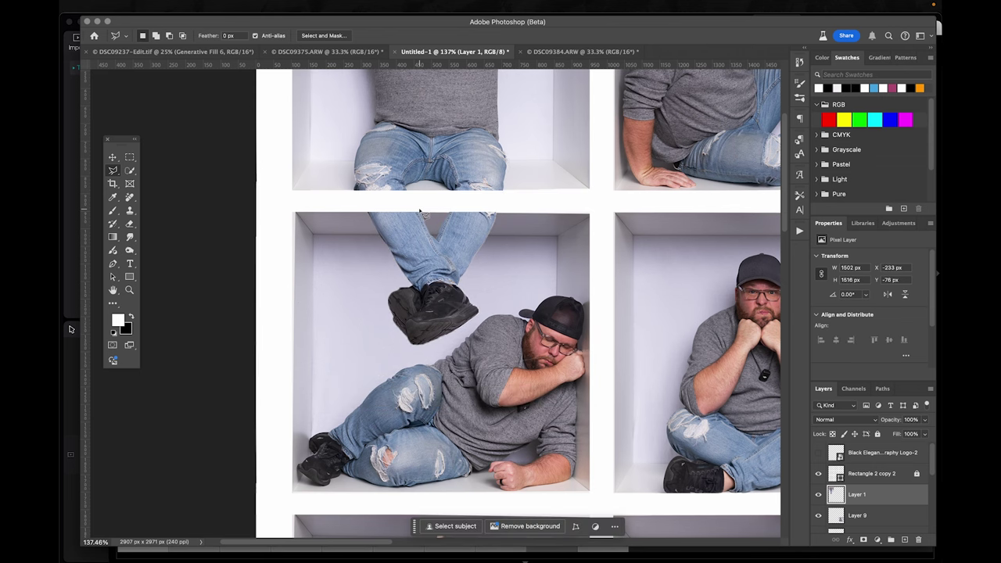
Step: Nudge Layer 6, the photo in the centre box, slightly downward within its frame using the Move tool
left_click_drag(626, 292, 324, 297)
left_click_drag(454, 336, 389, 182)
left_click_drag(565, 234, 409, 71)
left_click_drag(417, 341, 458, 250)
left_click_drag(458, 340, 440, 466)
left_click_drag(415, 190, 511, 328)
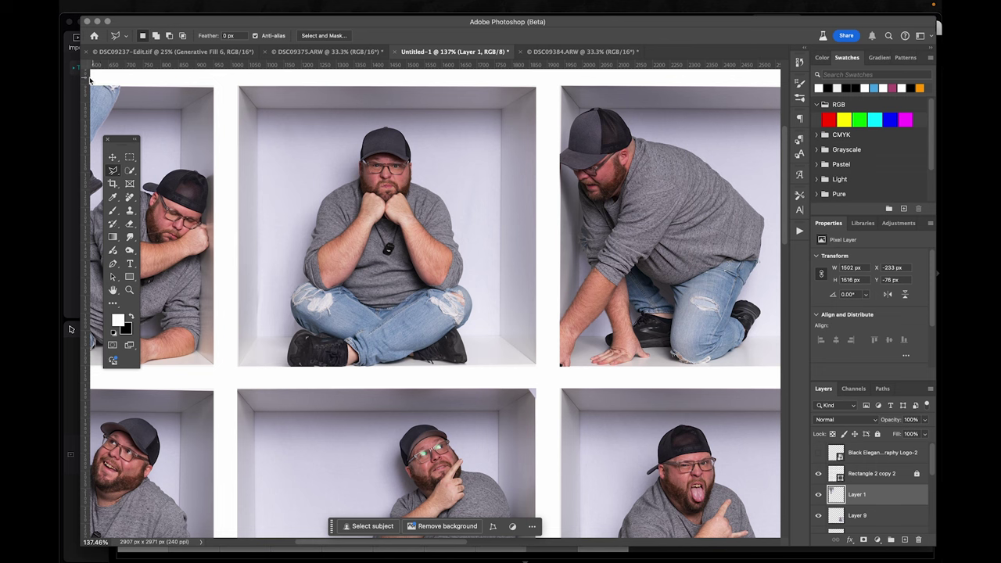
left_click(113, 157)
left_click(440, 234)
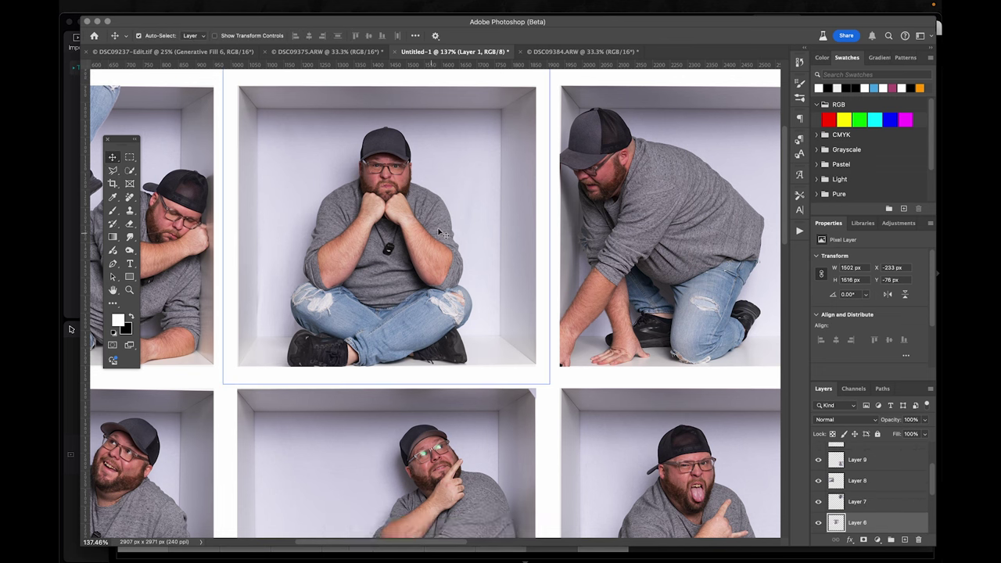
key("Down")
key("Down")
key("Down")
key("Down")
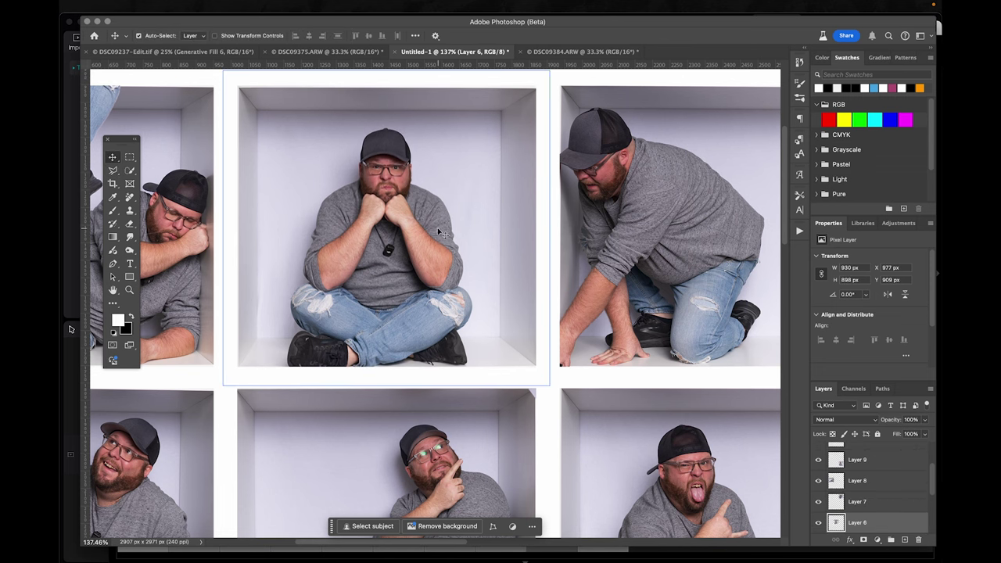
Step: Examine the remaining boxes across the grid for how well each photo lines up with the white frame
mouse_move(225, 101)
left_mouse_down()
mouse_move(346, 347)
mouse_move(425, 297)
mouse_move(540, 151)
mouse_move(559, 85)
left_mouse_up()
left_click_drag(538, 257, 508, 78)
left_click_drag(487, 304, 473, 300)
scroll(473, 297, "right", 9)
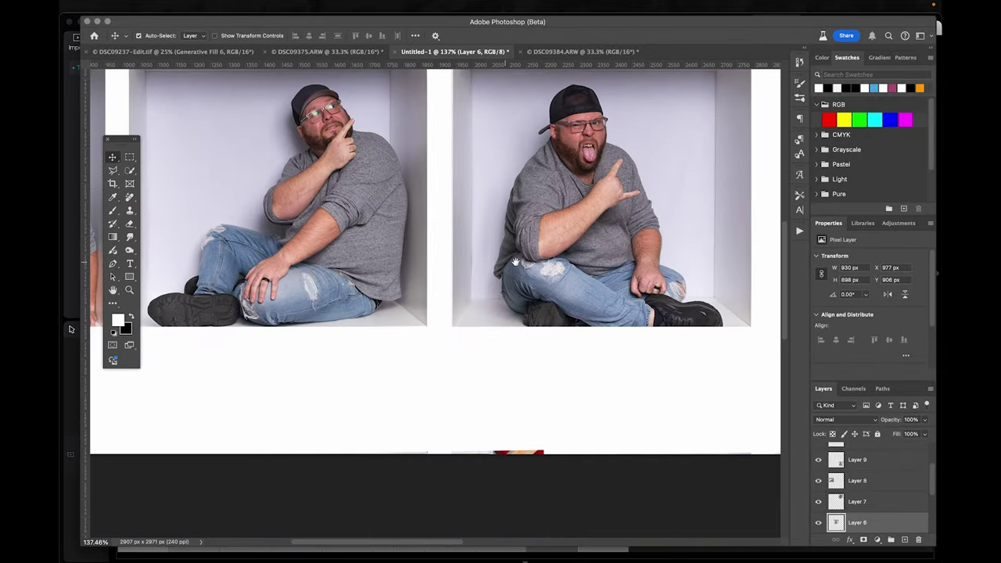
scroll(493, 273, "up", 5)
scroll(498, 266, "up", 8)
scroll(498, 267, "left", 7)
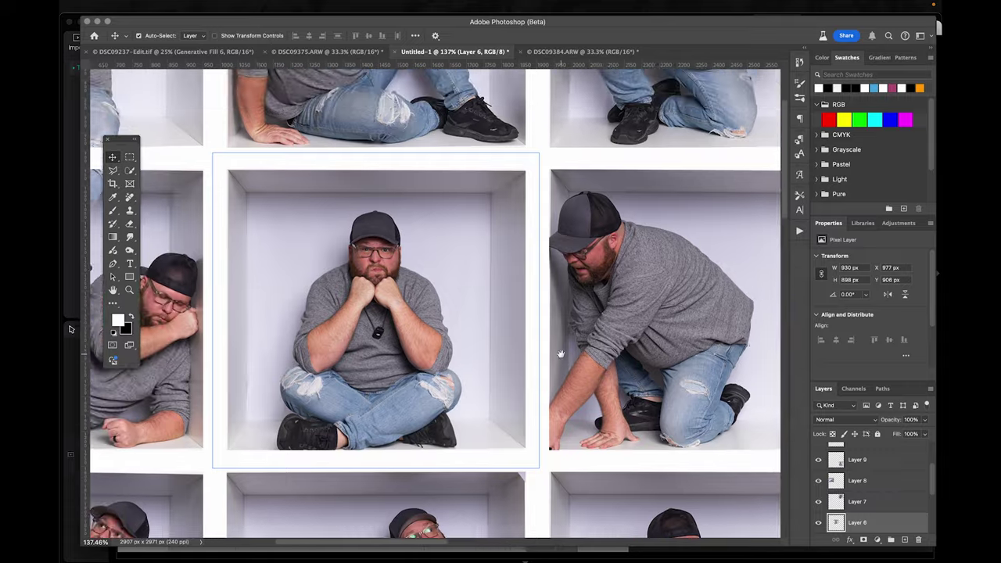
scroll(606, 400, "down", 10)
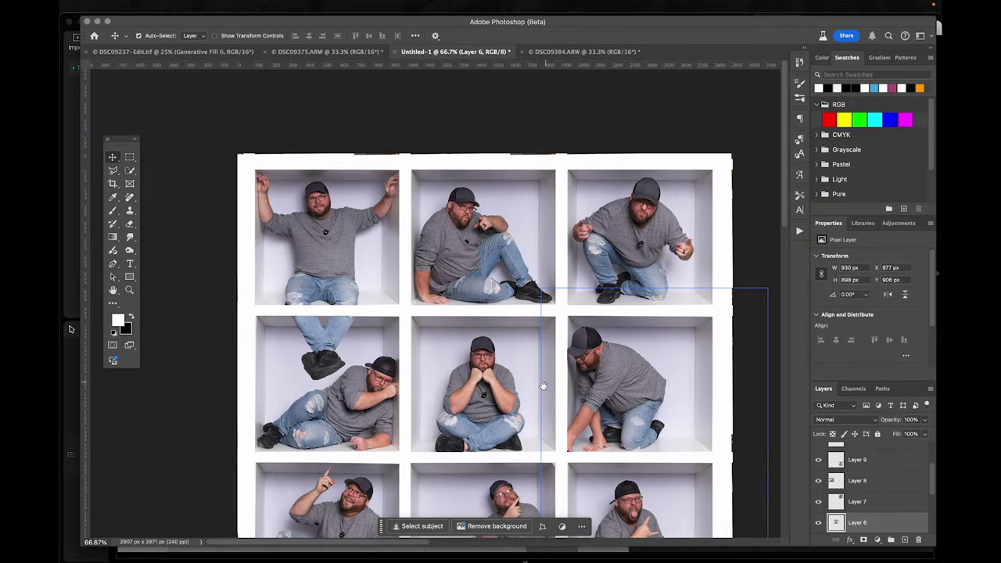
left_click_drag(539, 391, 495, 317)
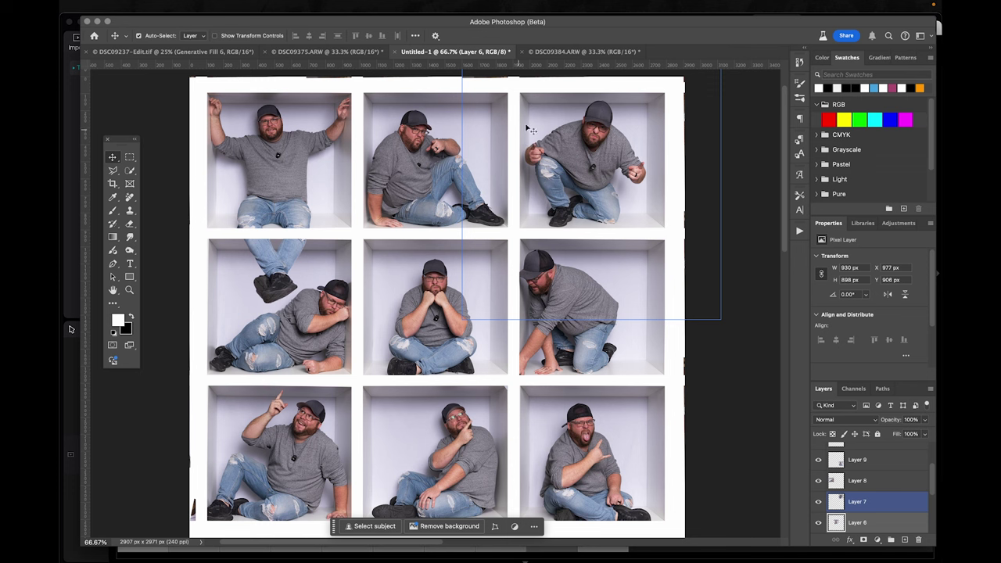
Step: Select the Rectangle 2 copy 2 layer and toggle its visibility to compare the collage with and without the white frame
scroll(898, 461, "up", 3)
left_click(882, 474)
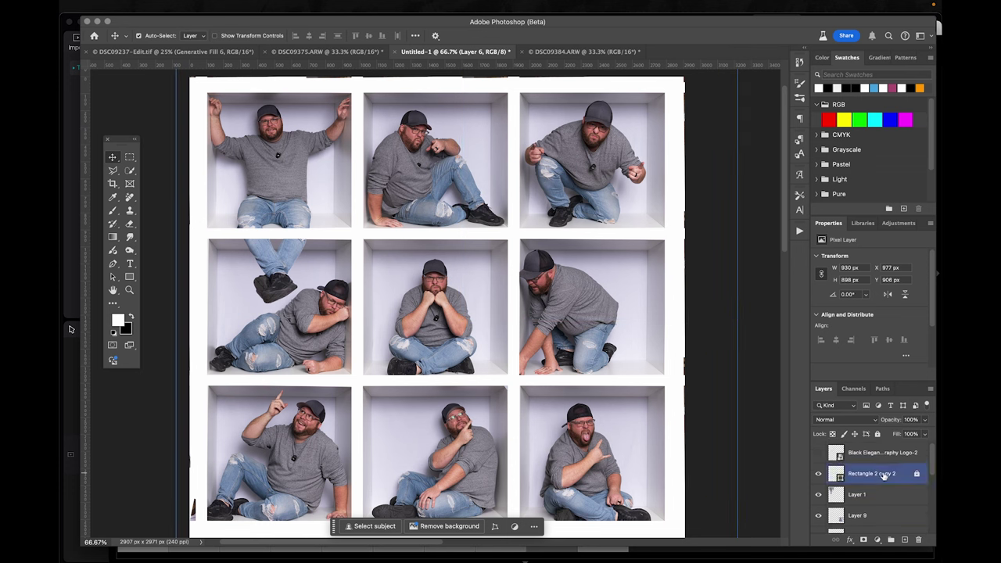
left_click(817, 475)
left_click(818, 475)
left_click(818, 476)
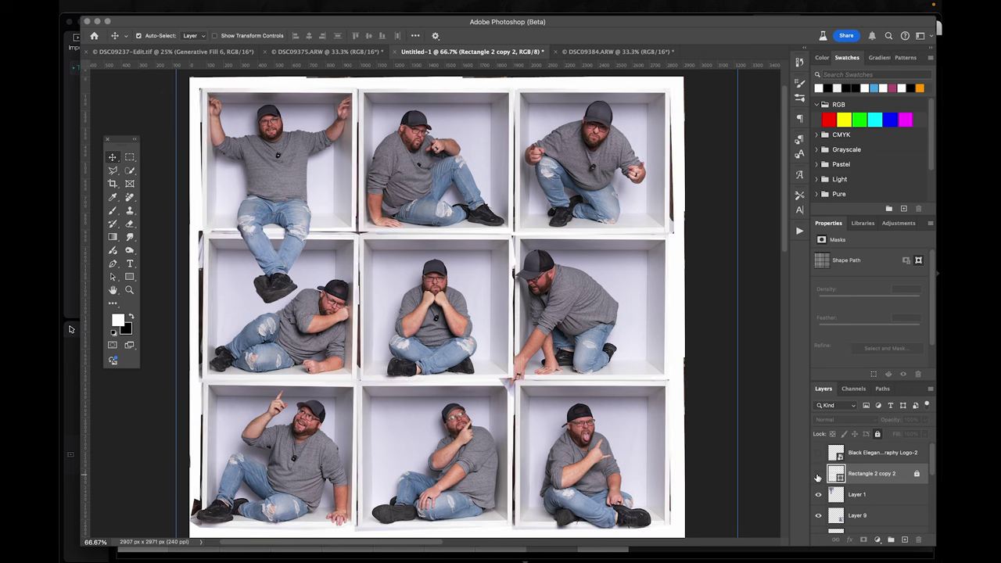
left_click(817, 475)
left_click(818, 476)
left_click(818, 476)
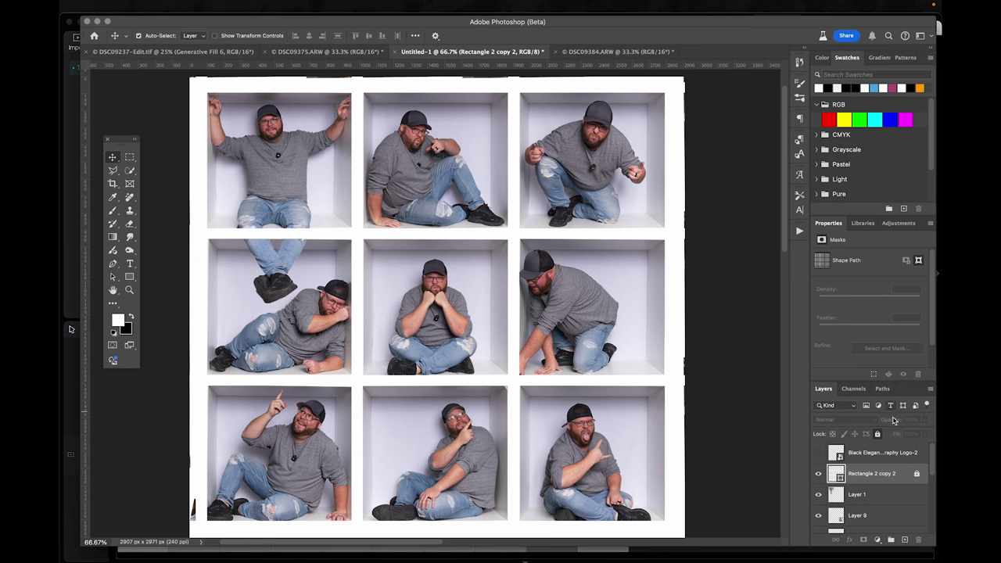
Step: Unlock the Rectangle 2 copy 2 layer and add a layer mask to it for painting with the Brush tool
left_click(876, 433)
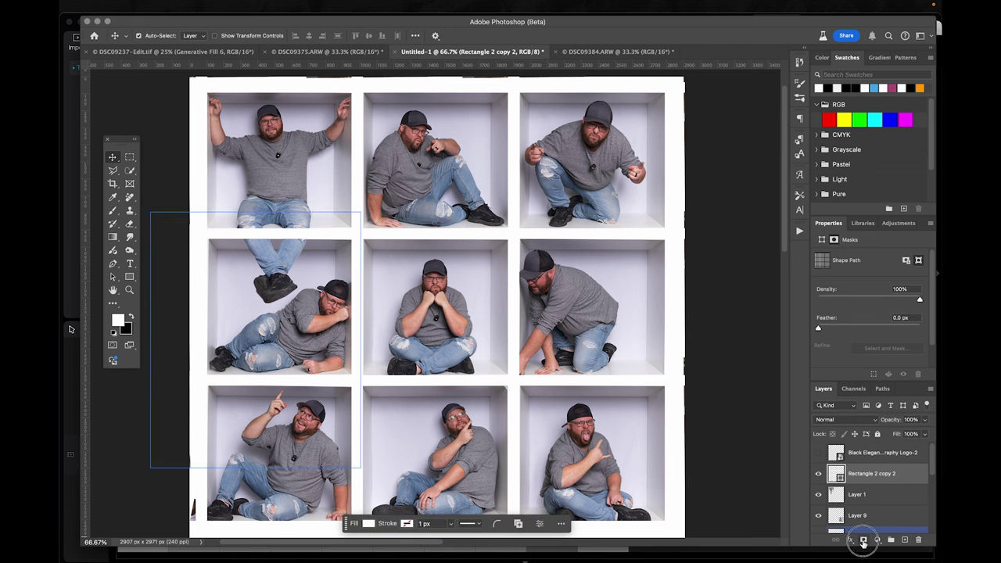
left_click(863, 540)
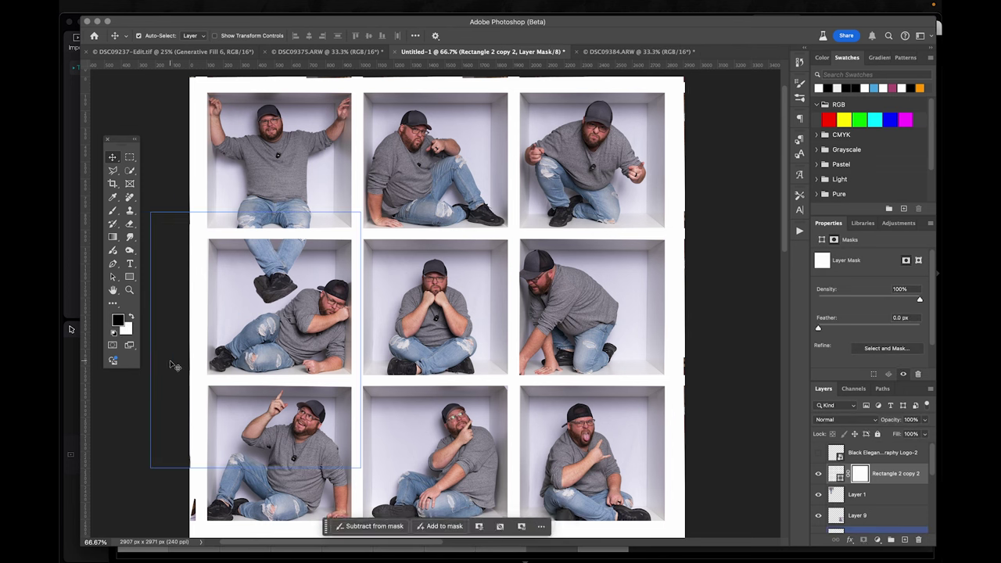
left_click(113, 211)
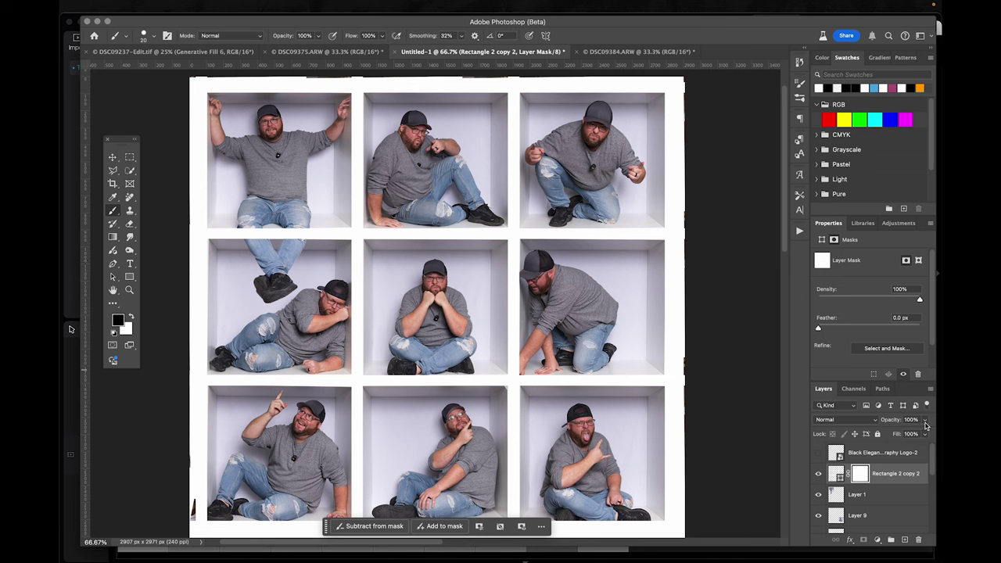
Step: Lower the Rectangle 2 copy 2 layer's opacity to 63% and paint black on its mask to reveal the upper-left subject's dangling legs over the frame
left_click(925, 422)
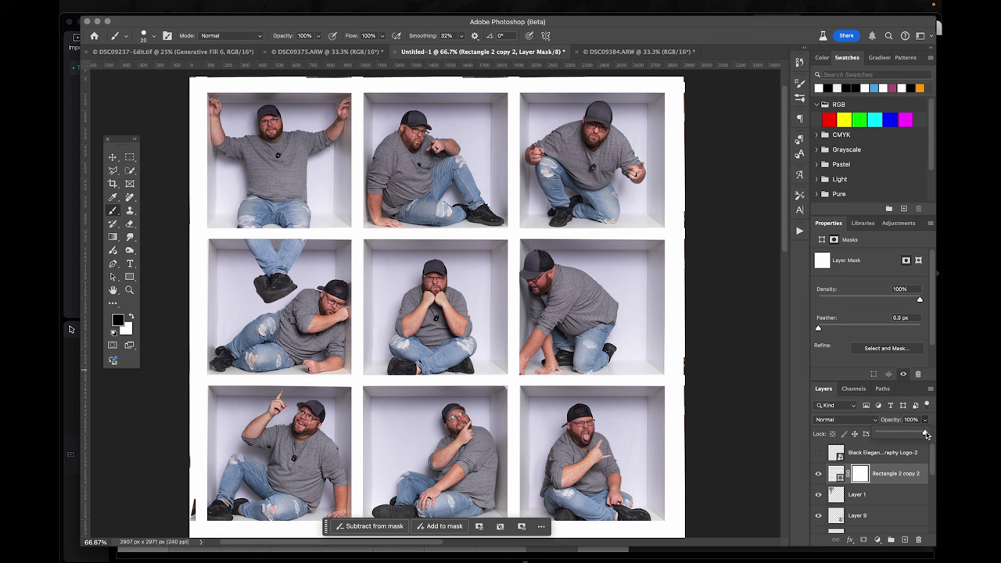
mouse_move(925, 433)
left_mouse_down()
mouse_move(895, 432)
mouse_move(907, 432)
left_mouse_up()
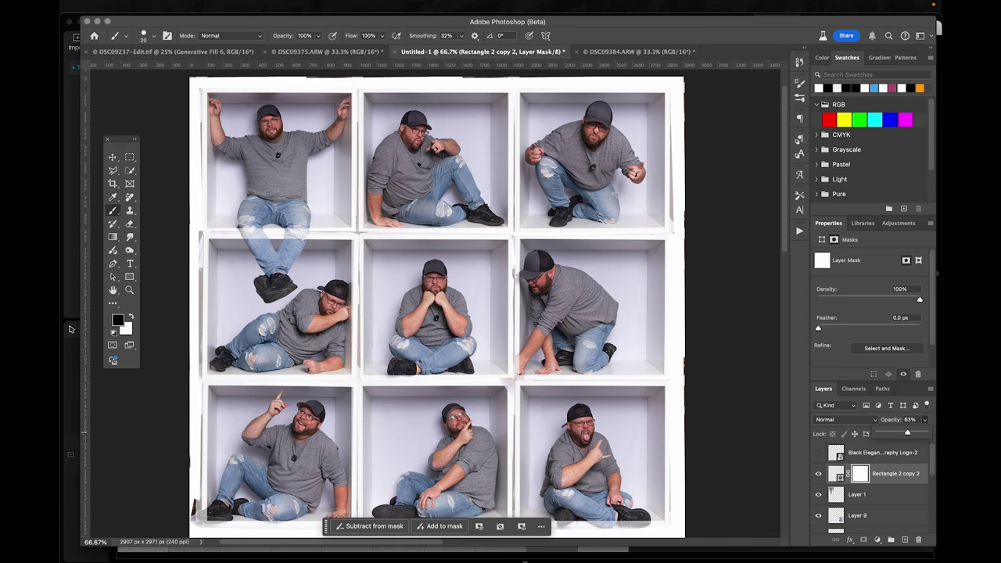
key("super+plus")
key("super+plus")
left_click_drag(302, 248, 509, 377)
left_click_drag(258, 180, 423, 101)
left_click_drag(456, 274, 354, 256)
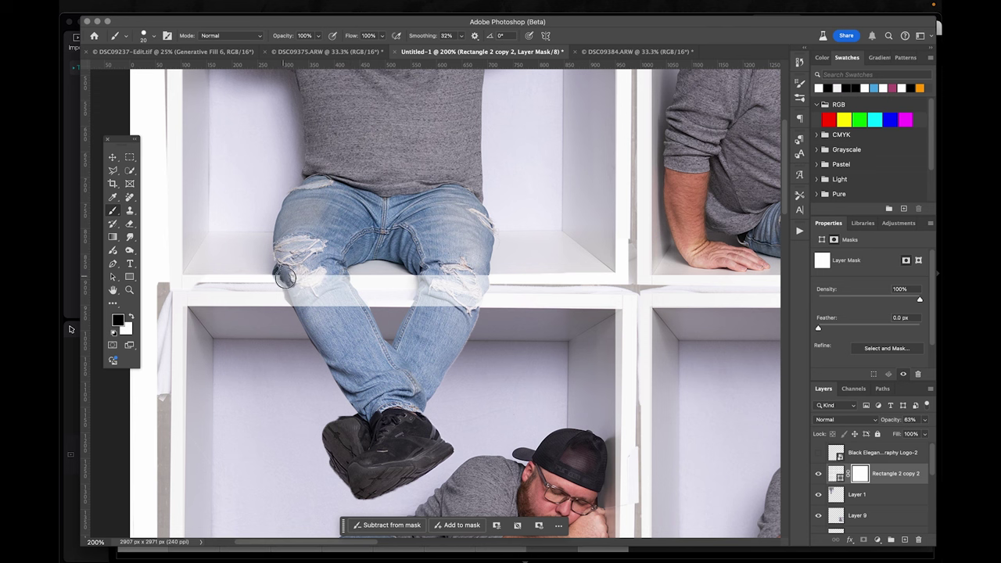
mouse_move(277, 276)
left_mouse_down()
mouse_move(297, 304)
mouse_move(293, 279)
mouse_move(333, 286)
mouse_move(338, 276)
mouse_move(327, 277)
mouse_move(344, 277)
mouse_move(364, 312)
mouse_move(343, 301)
mouse_move(336, 282)
mouse_move(324, 305)
mouse_move(342, 308)
mouse_move(328, 294)
left_mouse_up()
left_click_drag(419, 272, 415, 308)
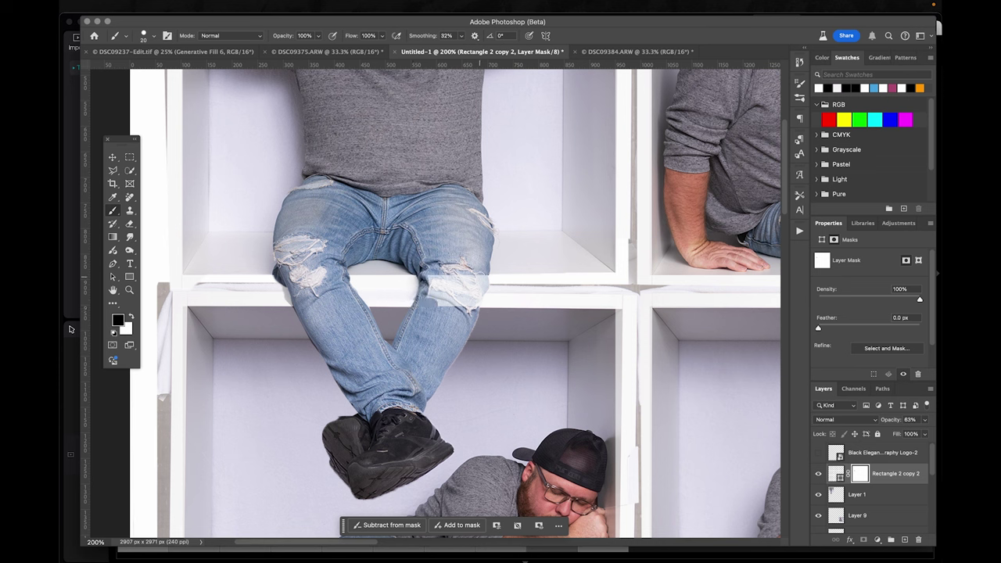
mouse_move(483, 272)
left_mouse_down()
mouse_move(474, 306)
mouse_move(477, 280)
mouse_move(455, 271)
mouse_move(445, 296)
mouse_move(442, 274)
mouse_move(436, 282)
mouse_move(437, 301)
mouse_move(456, 305)
mouse_move(446, 268)
left_mouse_up()
Step: Set the Rectangle 2 copy 2 layer's opacity to 67% to see how the neighbouring photos extend beneath the frame
left_click(924, 422)
left_click_drag(910, 433, 932, 442)
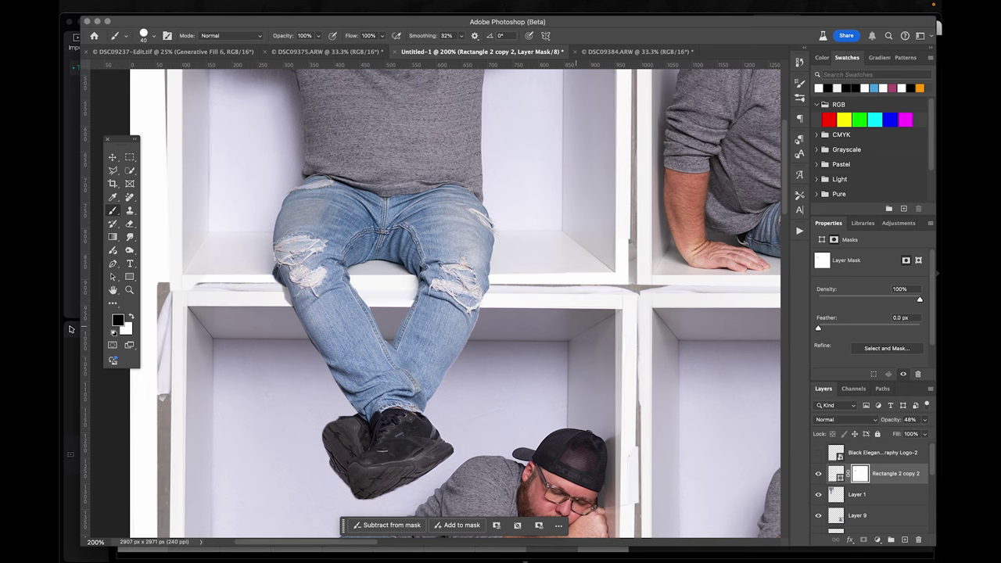
left_click_drag(627, 338, 350, 350)
mouse_move(652, 309)
left_mouse_down()
mouse_move(530, 328)
mouse_move(482, 422)
mouse_move(443, 409)
mouse_move(460, 427)
left_mouse_up()
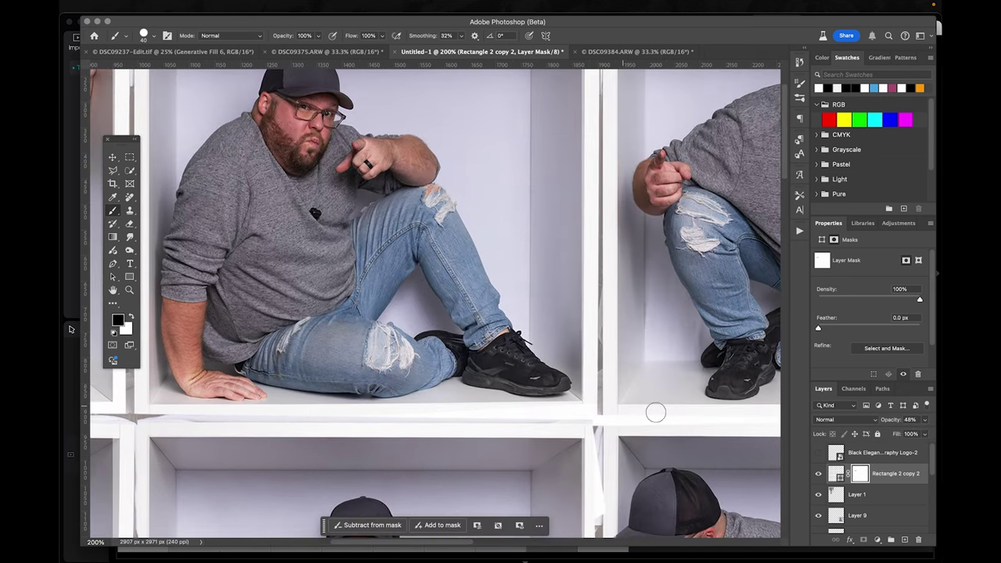
left_click(925, 420)
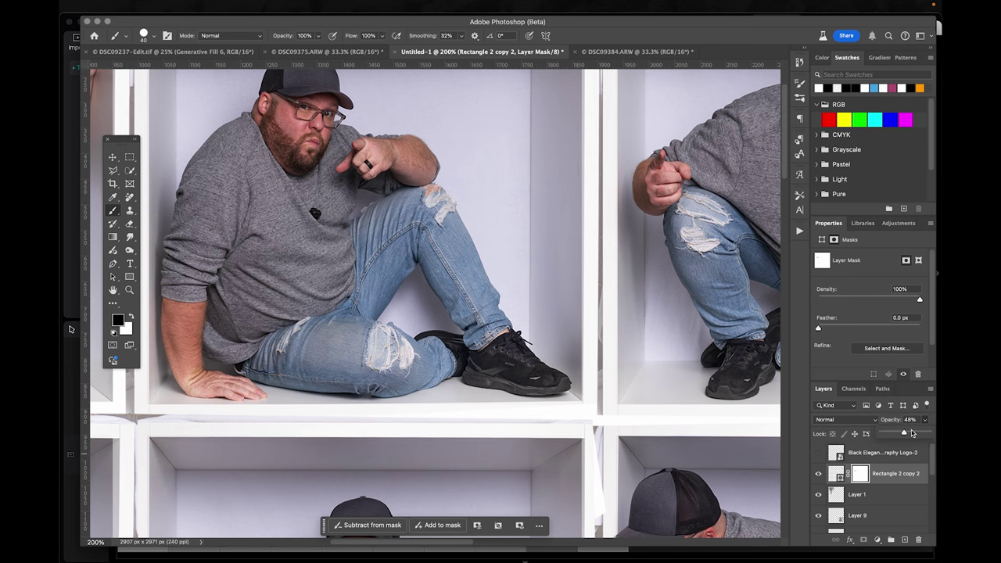
left_click_drag(902, 435, 913, 435)
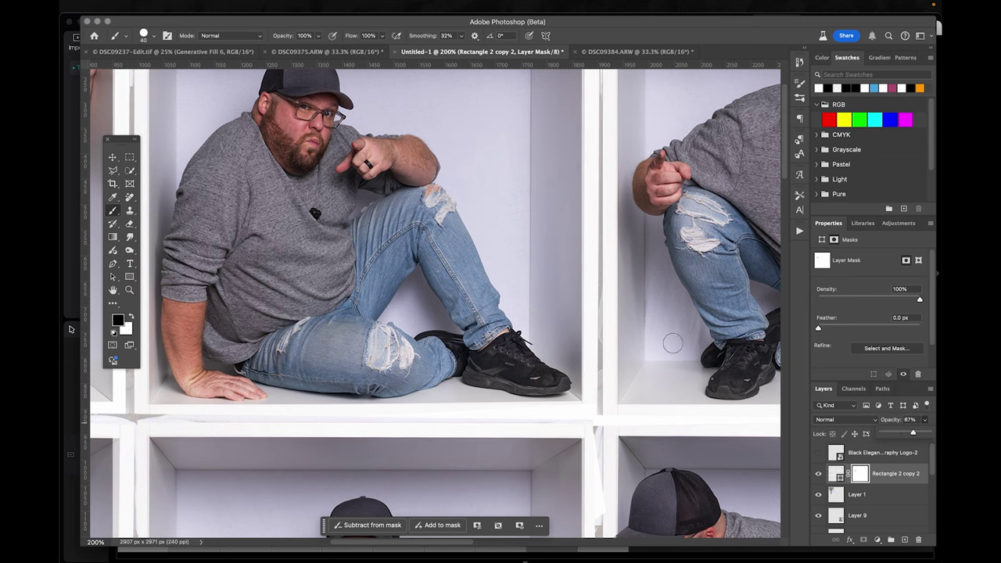
Step: Select Layer 3, the crouching subject's photo in the middle-right box, and move it directly below Layer 1 in the layer stack
left_click_drag(554, 329, 391, 265)
mouse_move(277, 303)
left_mouse_down()
mouse_move(268, 380)
mouse_move(547, 401)
mouse_move(563, 346)
mouse_move(469, 247)
mouse_move(305, 157)
left_mouse_up()
left_click_drag(495, 446, 598, 246)
left_click_drag(512, 429, 608, 269)
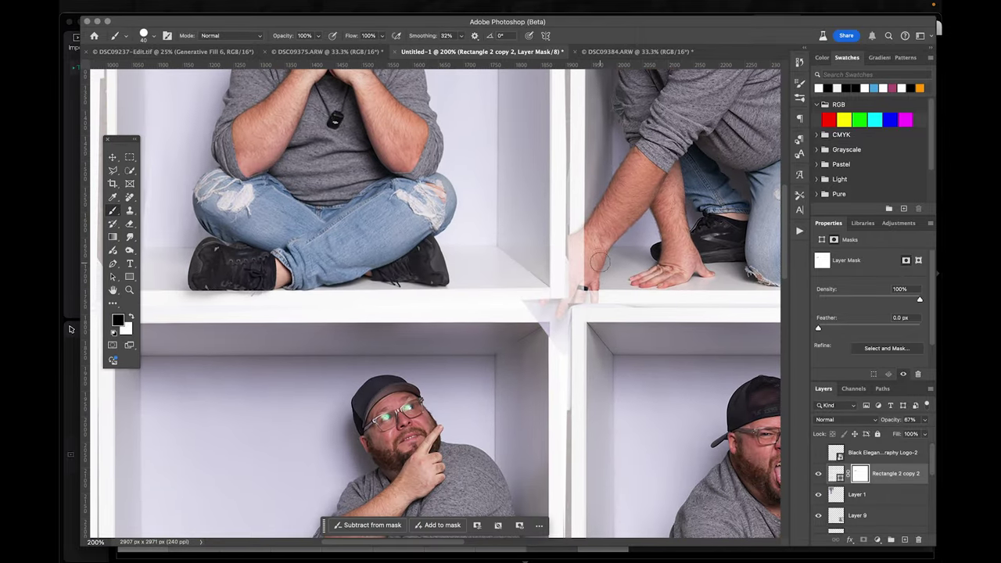
key("v")
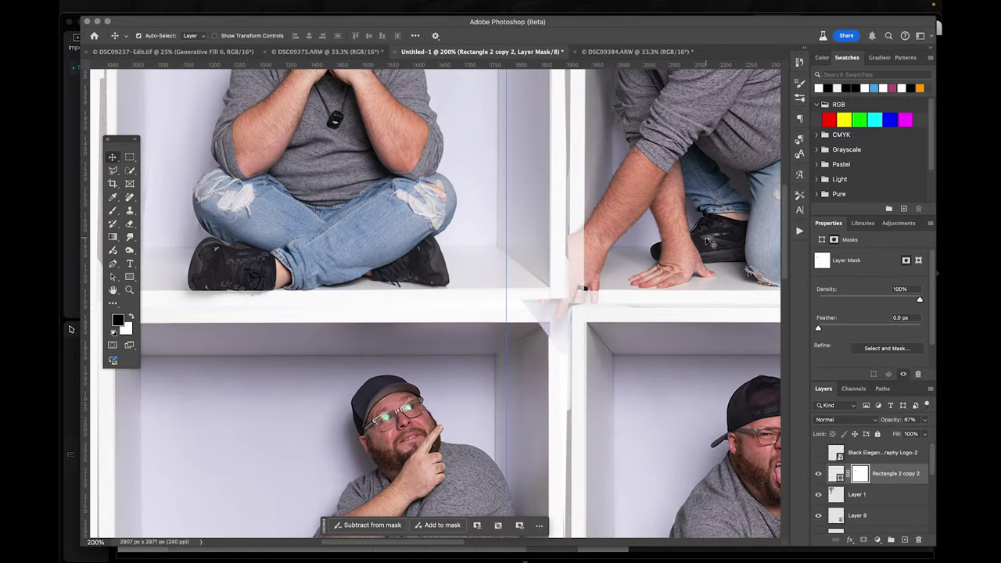
left_click(706, 237)
mouse_move(886, 526)
left_mouse_down()
mouse_move(883, 422)
mouse_move(877, 510)
left_mouse_up()
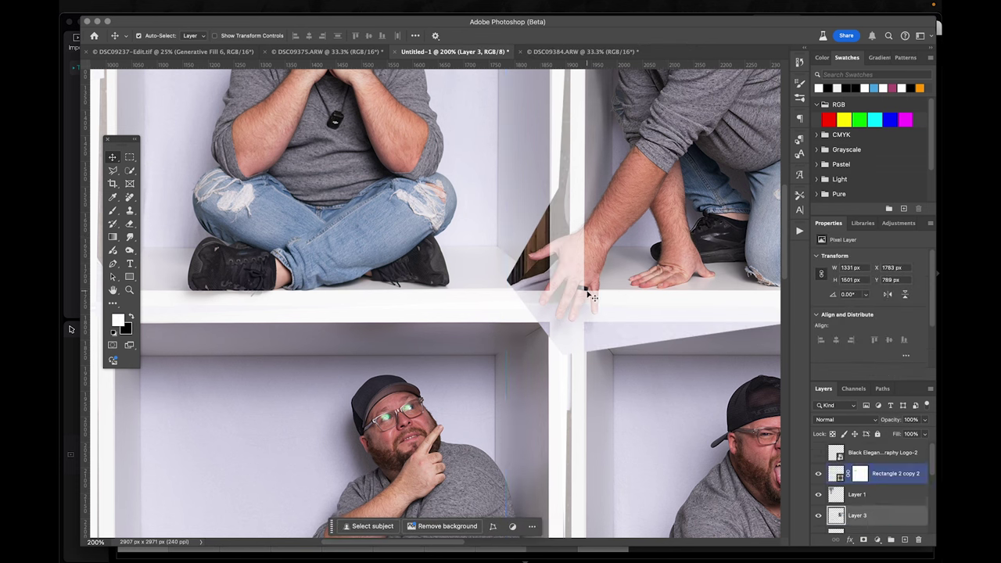
Step: Select the excess background on Layer 3 around the outstretched hand and along the shelf edge with the Quick Selection tool
left_click_drag(592, 295, 416, 282)
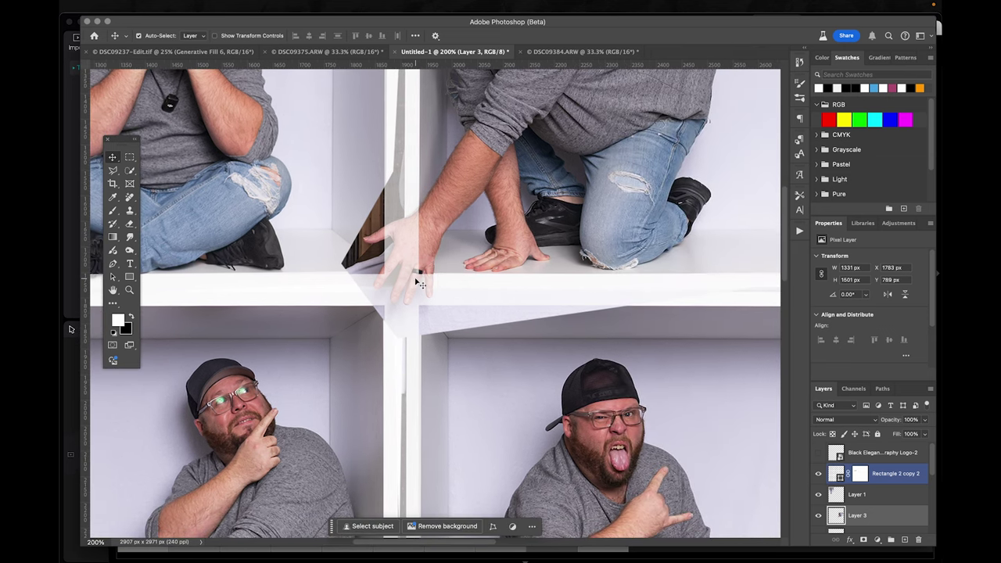
left_click(405, 136)
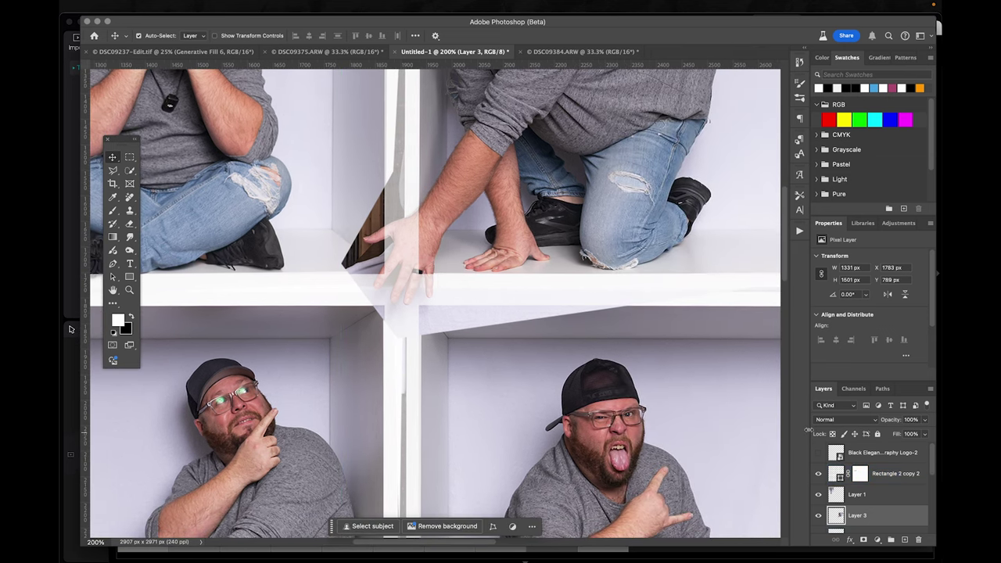
left_click(130, 169)
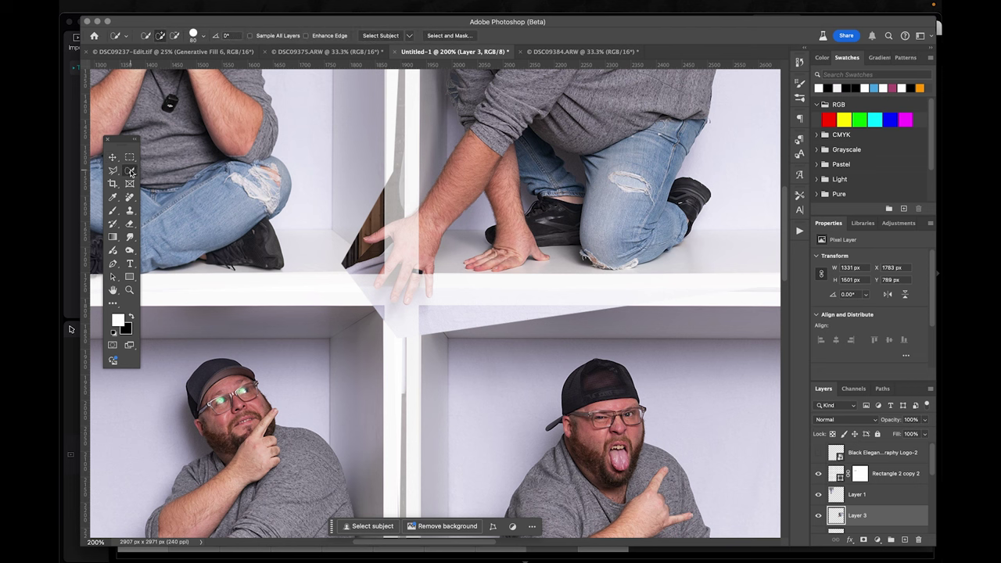
key("bracketleft")
key("bracketleft")
key("bracketleft")
key("bracketleft")
key("bracketleft")
left_click_drag(377, 213, 374, 246)
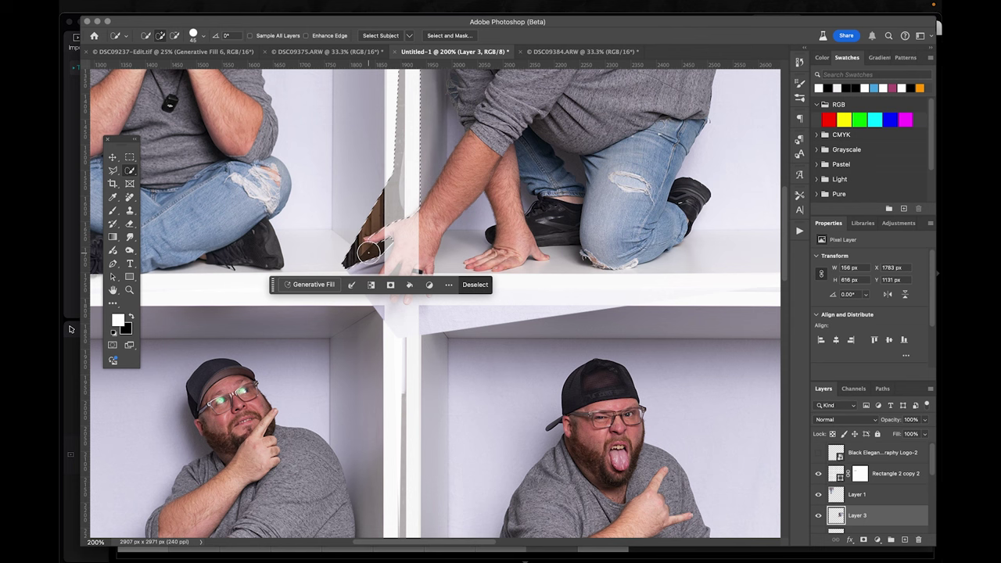
key("bracketleft")
key("bracketleft")
key("bracketleft")
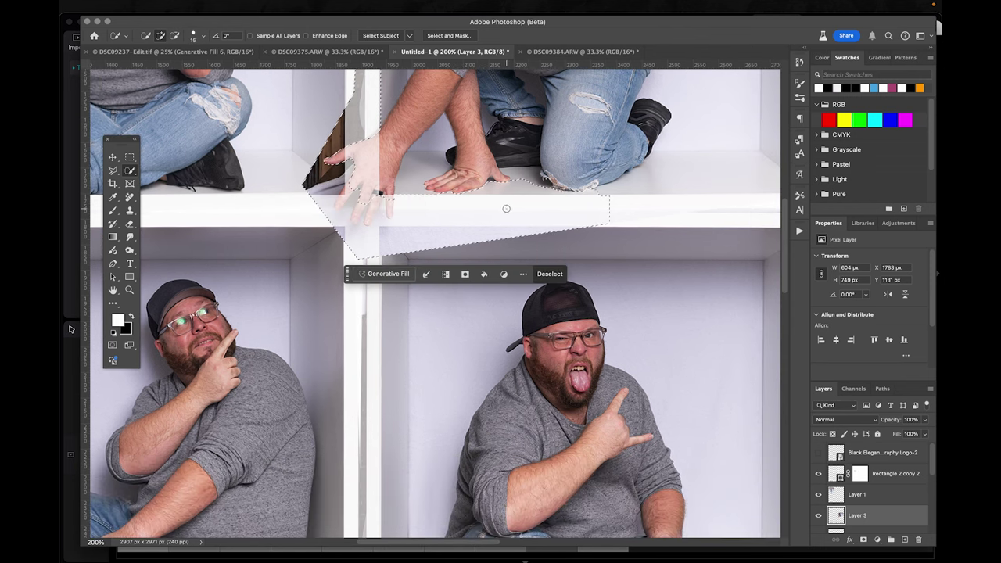
Step: Subtract the box floor, knee area and fingers from the background selection on Layer 3, using smaller brush sizes near the hand
key("bracketright")
key("bracketright")
key("bracketright")
key("alt")
mouse_move(597, 186)
left_mouse_down()
mouse_move(516, 170)
mouse_move(415, 187)
mouse_move(600, 194)
left_mouse_up()
key("bracketleft")
key("bracketleft")
key("bracketleft")
key("bracketleft")
key("bracketleft")
key("bracketleft")
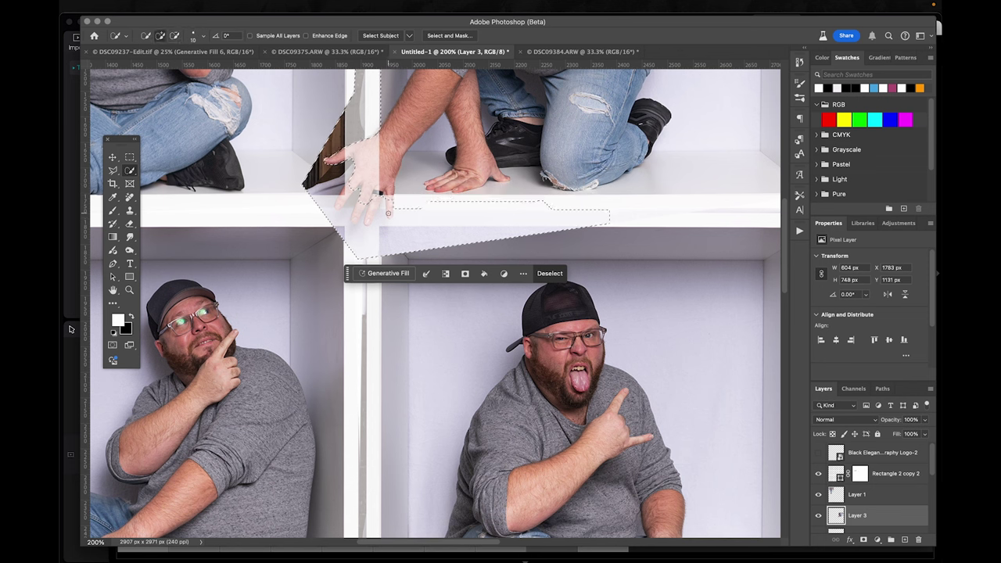
key("alt")
left_click_drag(368, 211, 358, 204)
Step: Refine the selection between the fingers with the Lasso, delete the selected background from Layer 3 and erase its leftover edge lines
left_click(112, 170)
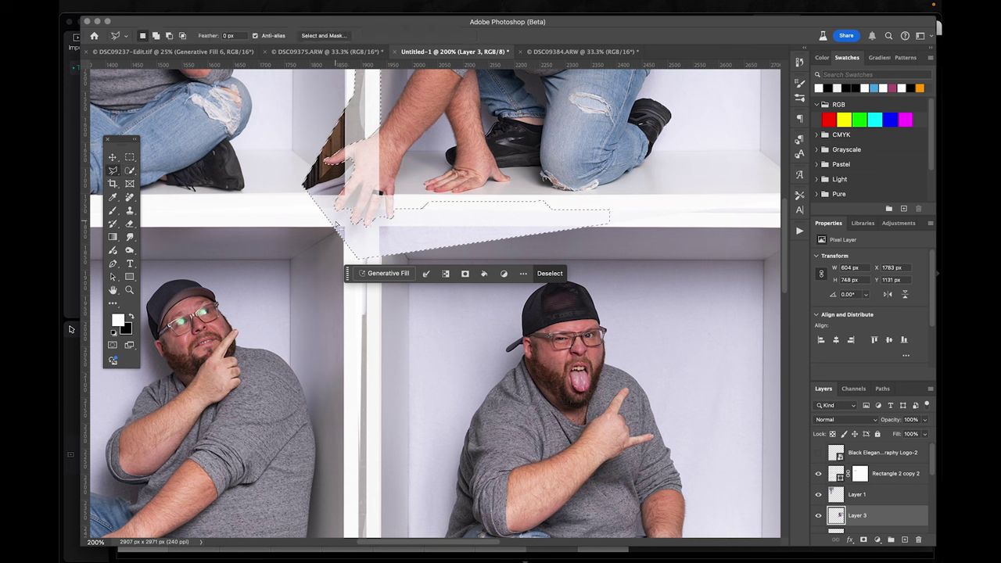
mouse_move(345, 216)
left_mouse_down()
mouse_move(356, 182)
mouse_move(349, 220)
mouse_move(369, 203)
mouse_move(375, 214)
left_mouse_up()
left_click(286, 202)
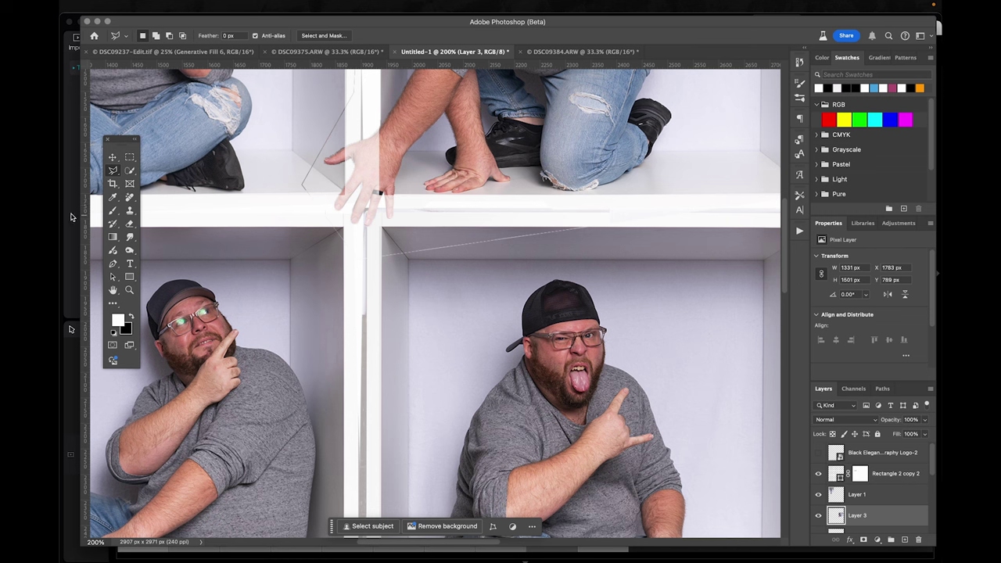
left_click(131, 226)
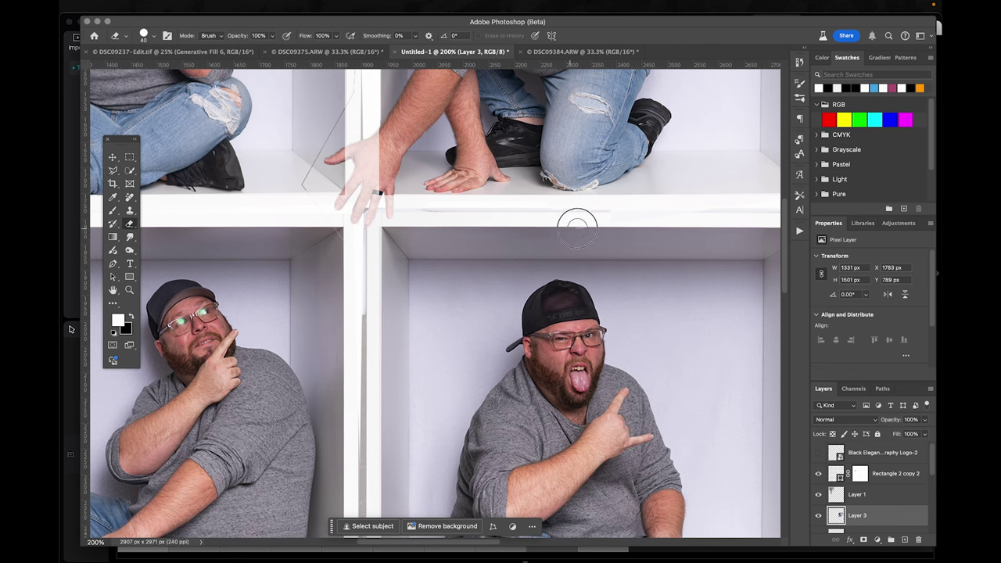
mouse_move(322, 250)
left_mouse_down()
mouse_move(311, 228)
mouse_move(315, 190)
left_mouse_up()
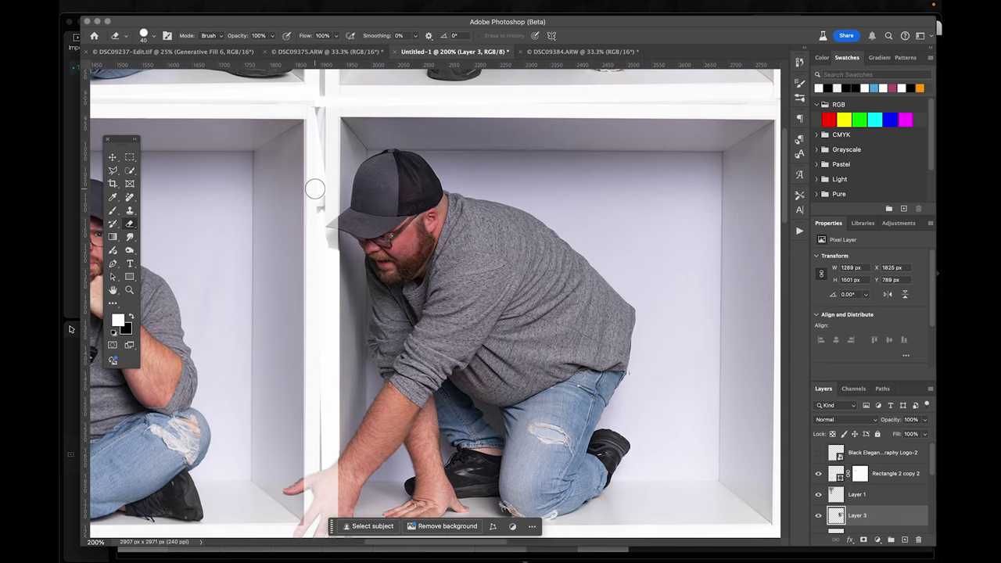
Step: Paint black on the Rectangle 2 copy 2 mask with a small brush to reveal the crouching subject's cap brim and outstretched hand
left_click(861, 475)
right_click(702, 178)
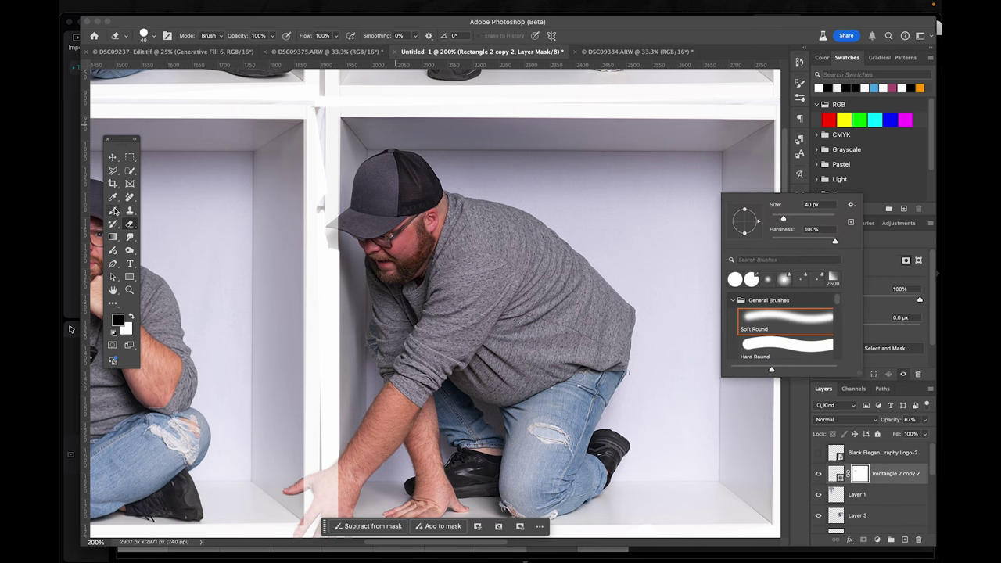
left_click(112, 209)
key("[")
key("[")
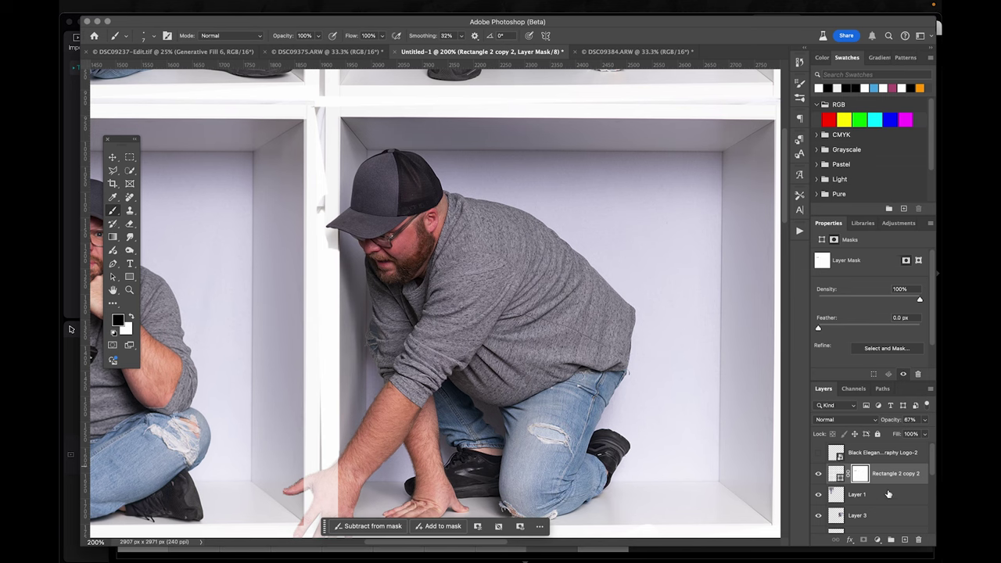
scroll(516, 358, "down", 6)
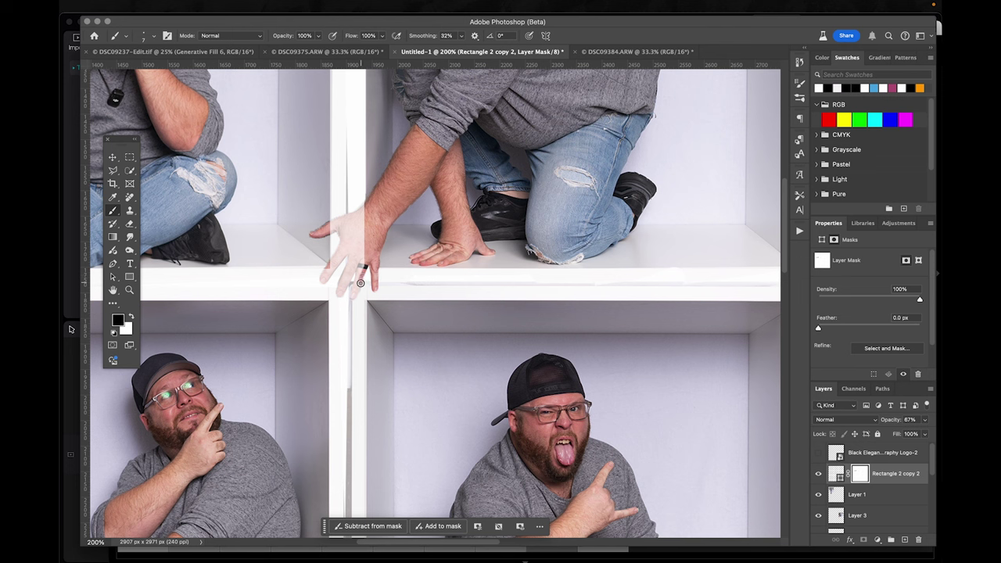
left_click_drag(358, 292, 341, 292)
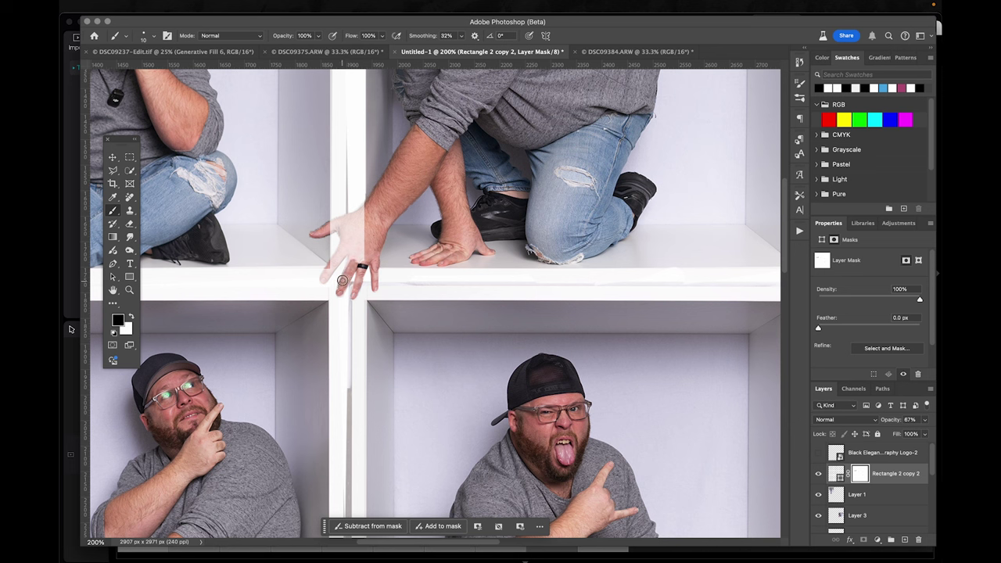
left_click_drag(340, 261, 328, 276)
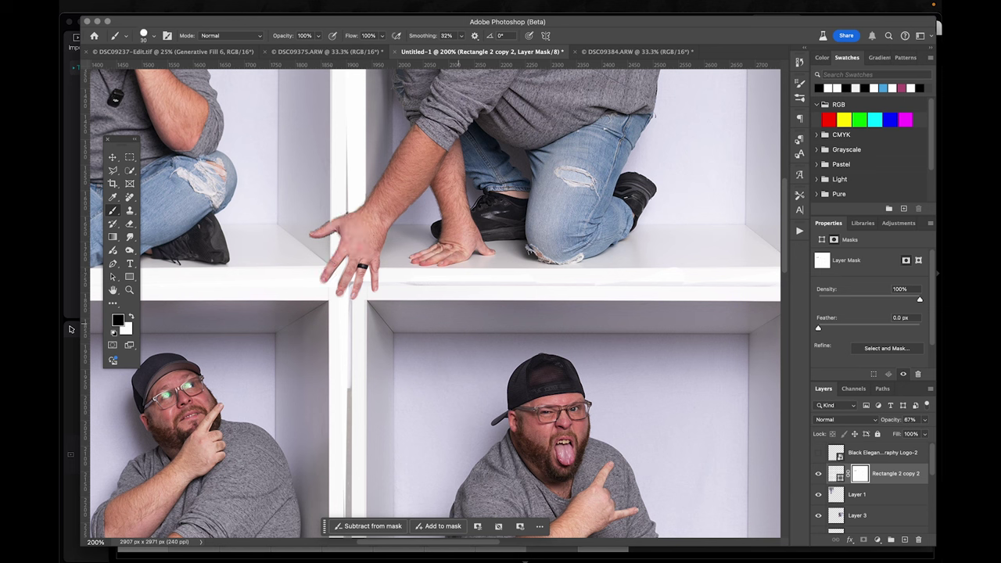
Step: Restore the Rectangle 2 copy 2 layer's opacity to 100% and check the overlapping hand against the whole collage
left_click(924, 420)
left_click_drag(913, 433, 941, 434)
key("bracketleft")
key("bracketleft")
key("bracketleft")
key("bracketleft")
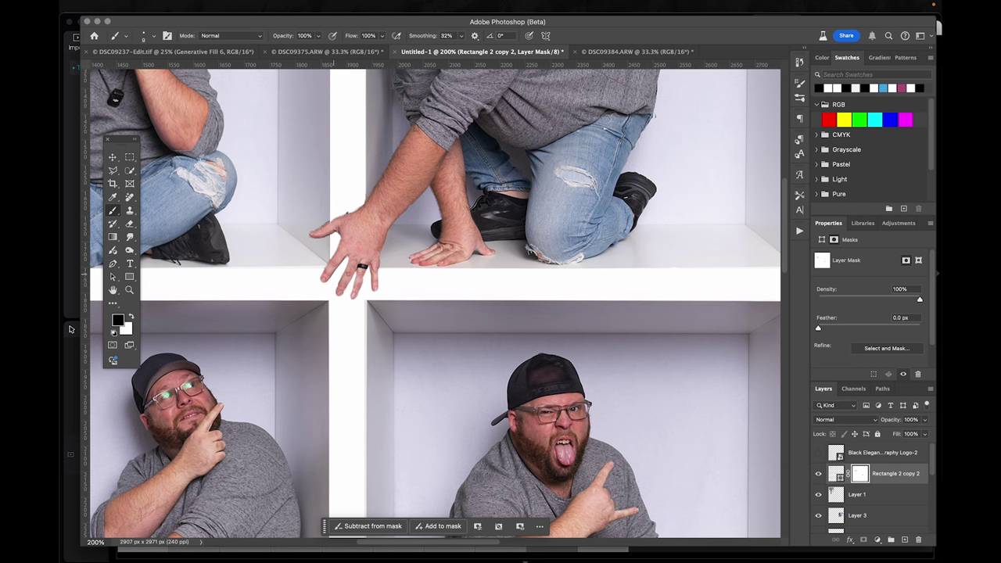
key("super+minus")
key("super+minus")
key("super+minus")
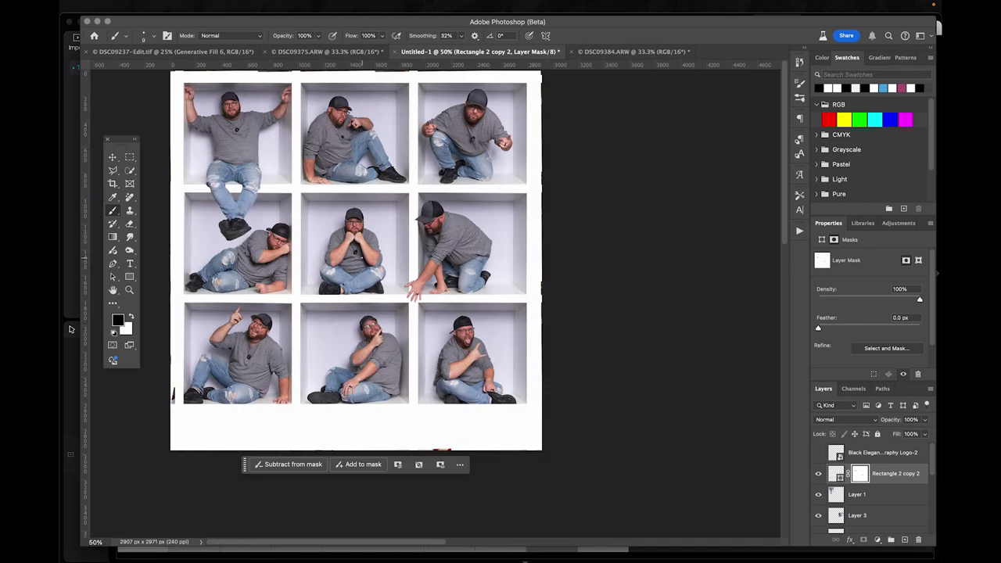
key("super+bracketright")
key("super+plus")
key("super+plus")
key("super+plus")
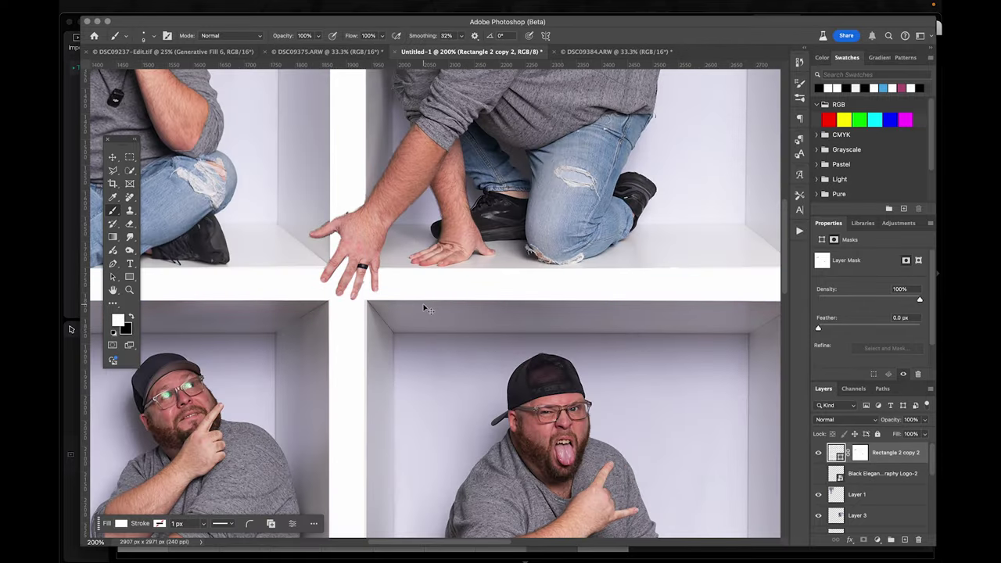
key("super+bracketleft")
key("super+bracketleft")
key("super+bracketright")
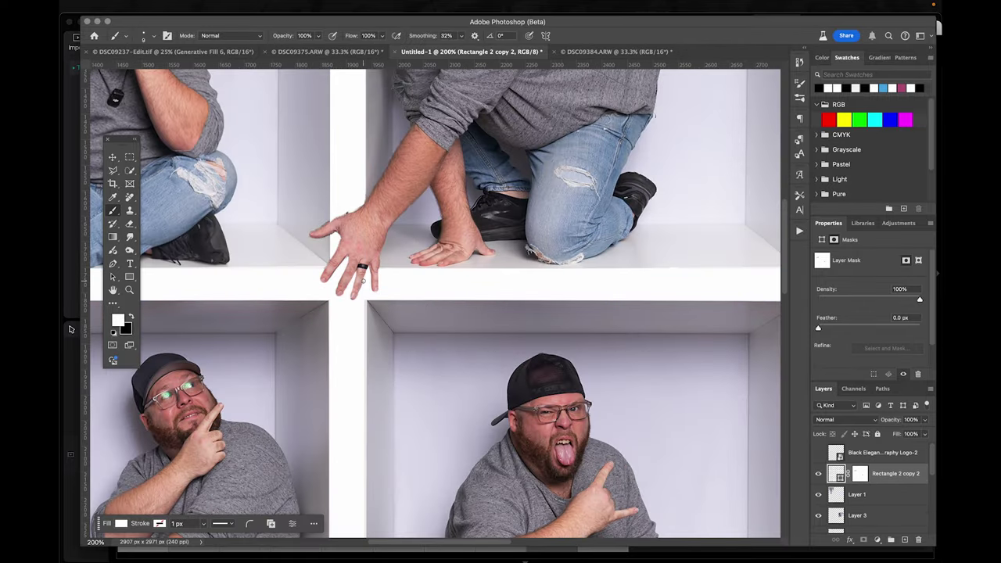
Step: Create a new layer above Rectangle 2 copy 2 and paint white touch-ups beside the outstretched hand's fingertips
key("super+shift+alt+n")
left_click_drag(362, 291, 360, 298)
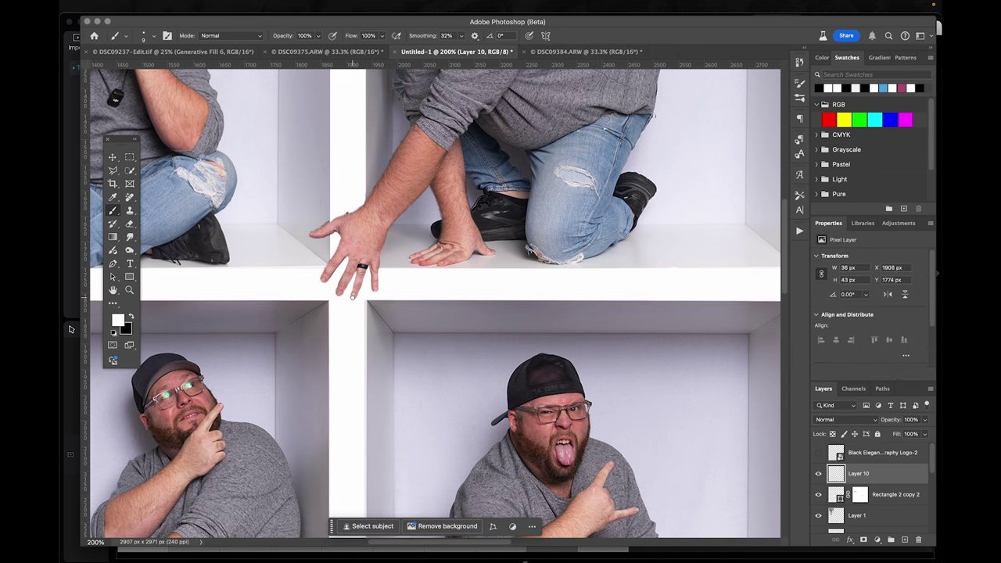
Step: Lower the Rectangle 2 copy 2 layer's opacity to 55% and paint black on its mask to reveal the lower-right subject's shoes and leg
left_click(857, 496)
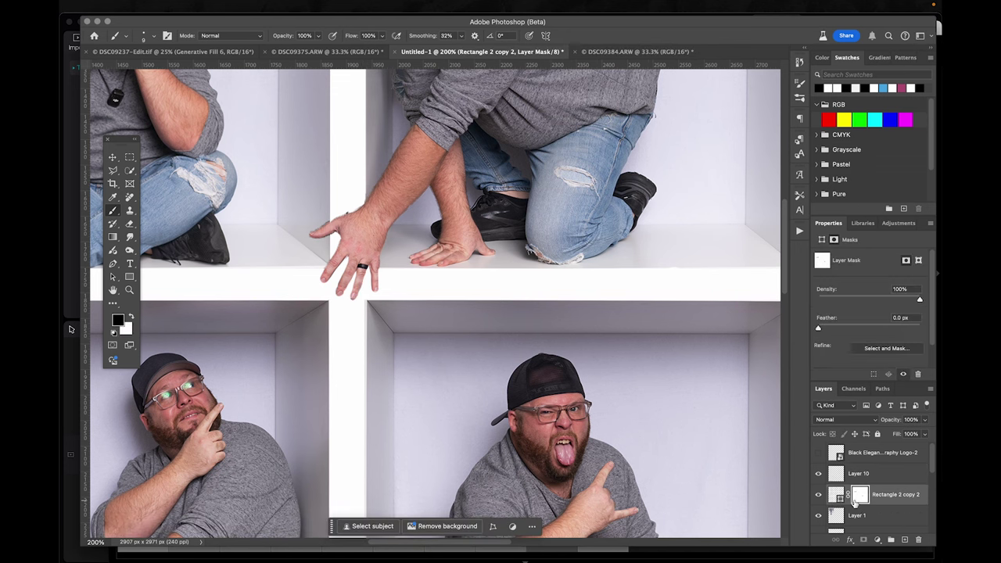
left_click_drag(325, 517, 255, 183)
left_click_drag(501, 311, 404, 266)
left_click(925, 421)
left_click_drag(927, 431, 904, 432)
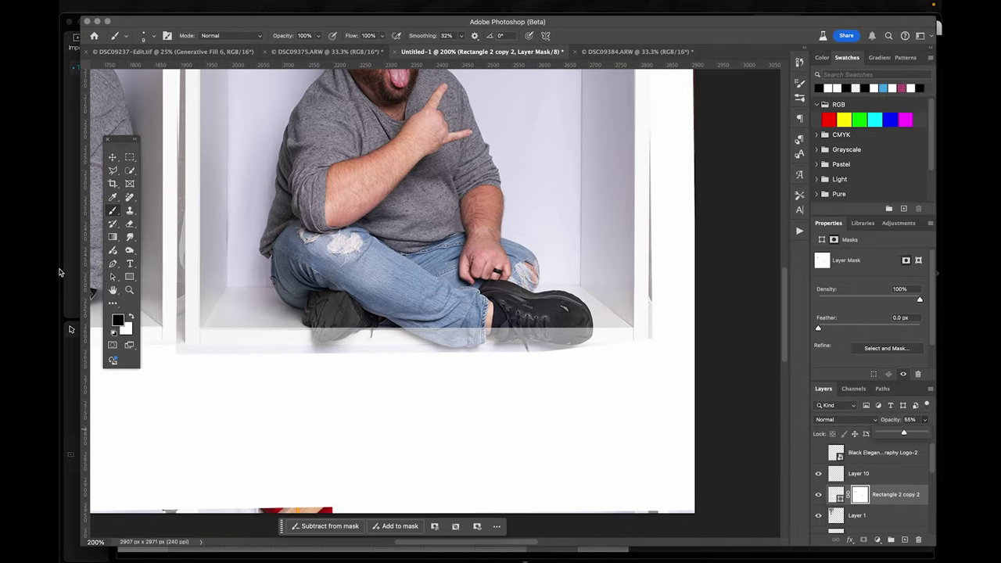
left_click(313, 326)
key("bracketright")
key("bracketright")
key("bracketright")
key("bracketright")
mouse_move(317, 324)
left_mouse_down()
mouse_move(322, 335)
mouse_move(367, 325)
mouse_move(326, 323)
left_mouse_up()
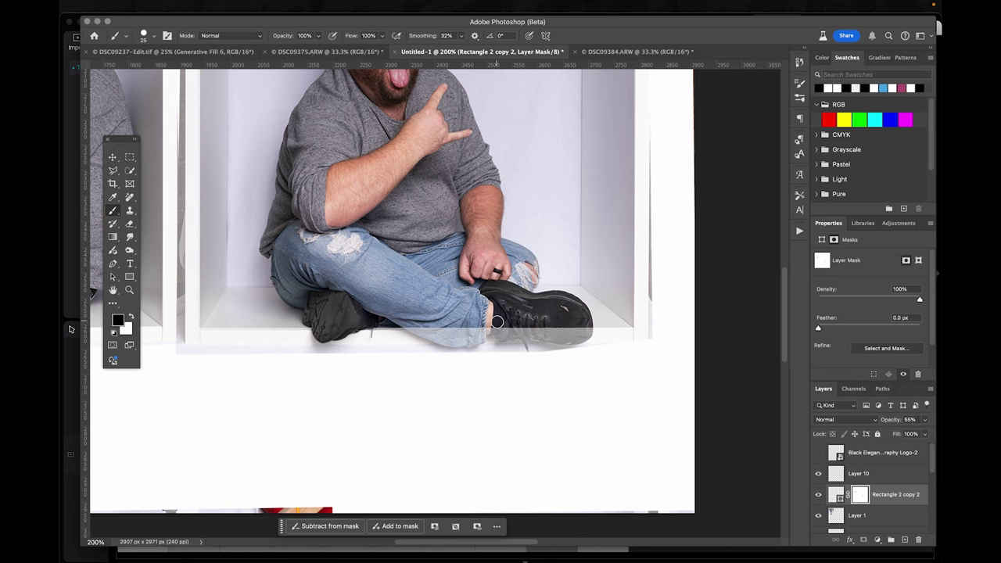
mouse_move(491, 324)
left_mouse_down()
mouse_move(407, 324)
mouse_move(465, 344)
mouse_move(480, 335)
mouse_move(449, 329)
mouse_move(504, 327)
mouse_move(506, 337)
mouse_move(571, 342)
mouse_move(585, 327)
mouse_move(578, 335)
mouse_move(522, 316)
left_mouse_up()
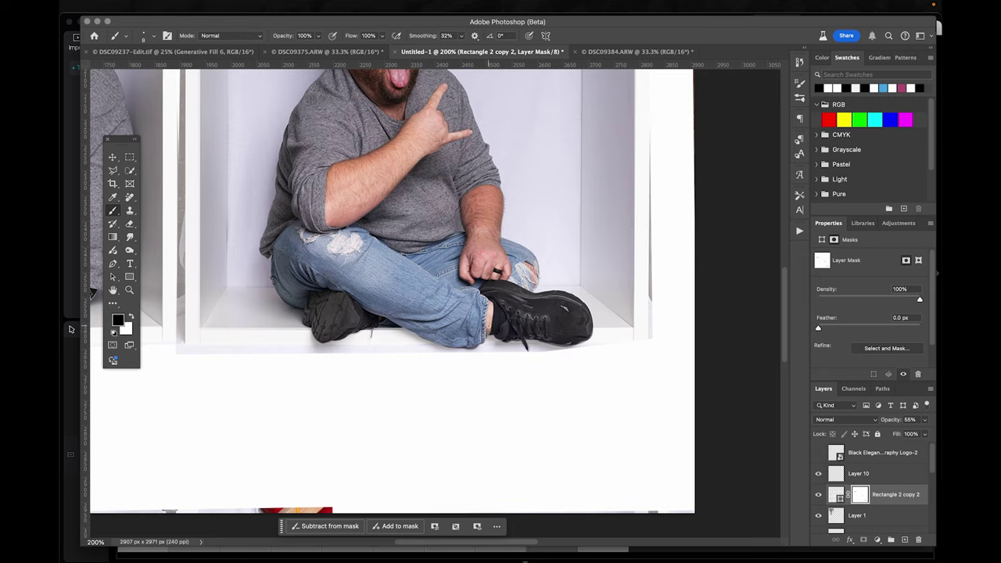
Step: Paint black on the Rectangle 2 copy 2 mask to reveal the sole of the lower-middle subject's shoe over the frame
scroll(471, 321, "left", 10)
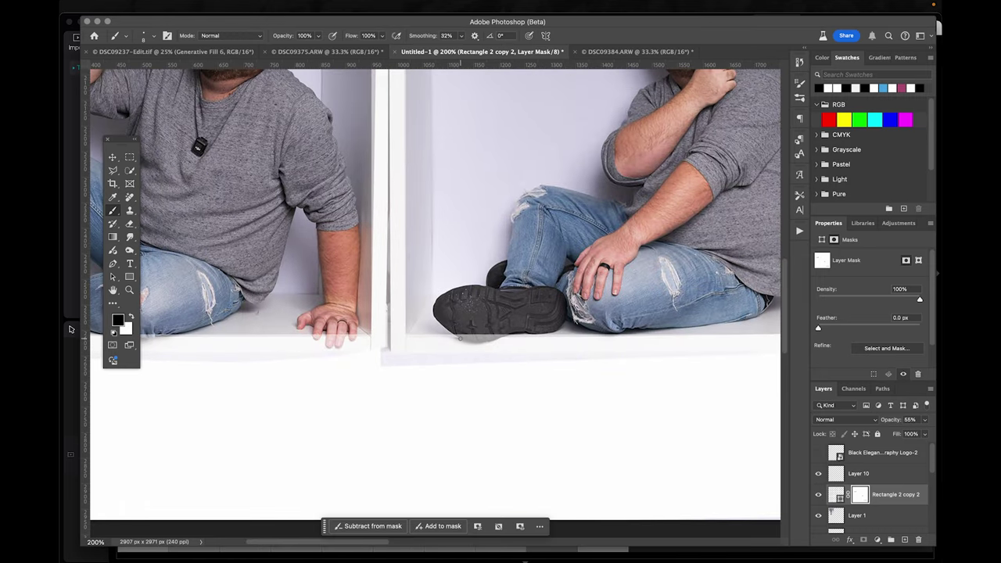
left_click_drag(458, 329, 508, 330)
left_click_drag(402, 290, 509, 308)
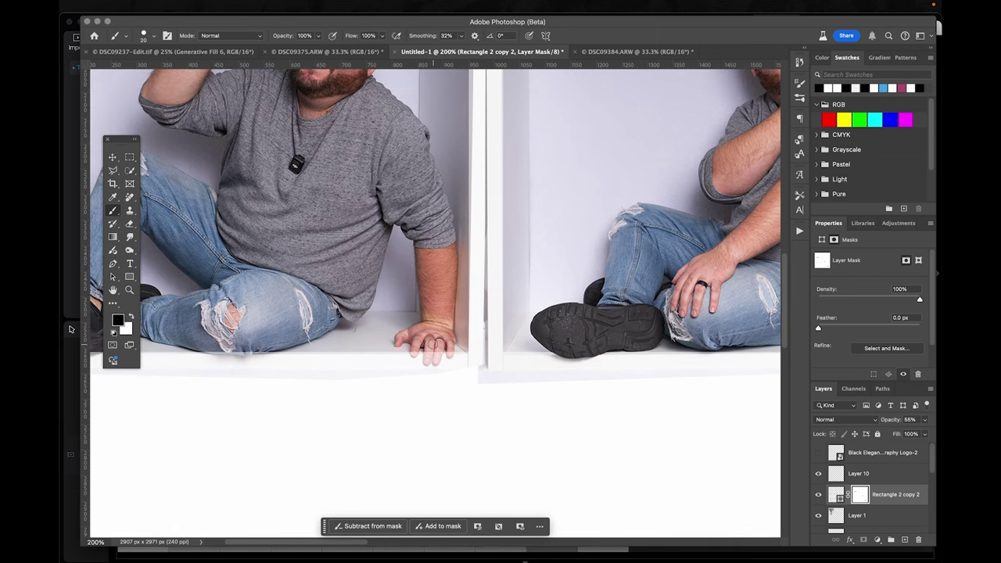
Step: Paint black on the Rectangle 2 copy 2 mask to reveal the lower-left subject's hand, knee and shoe, using a larger brush for the shoe
mouse_move(449, 353)
left_mouse_down()
mouse_move(412, 354)
mouse_move(510, 337)
left_mouse_up()
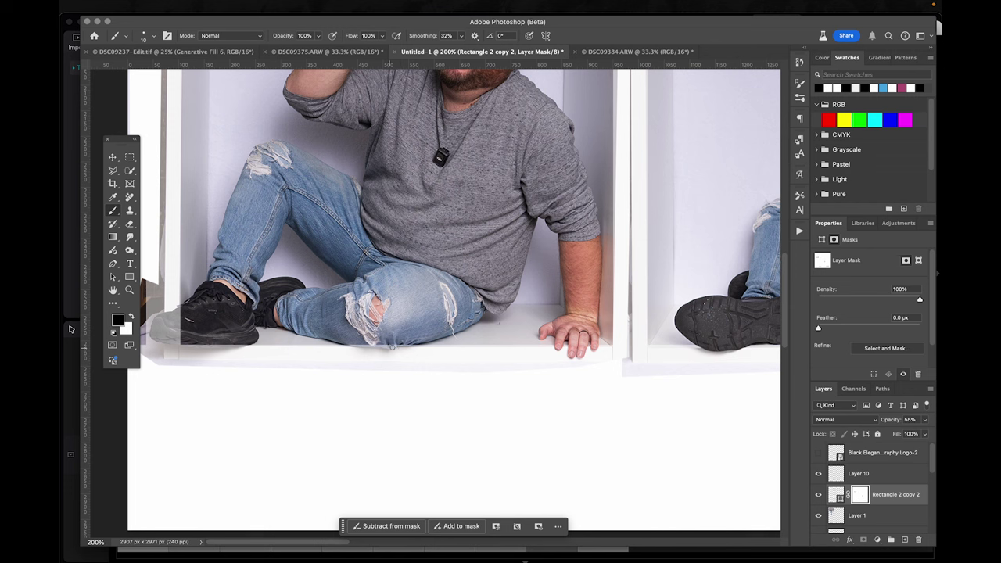
left_click_drag(410, 341, 391, 346)
scroll(368, 344, "left", 5)
key("bracketright")
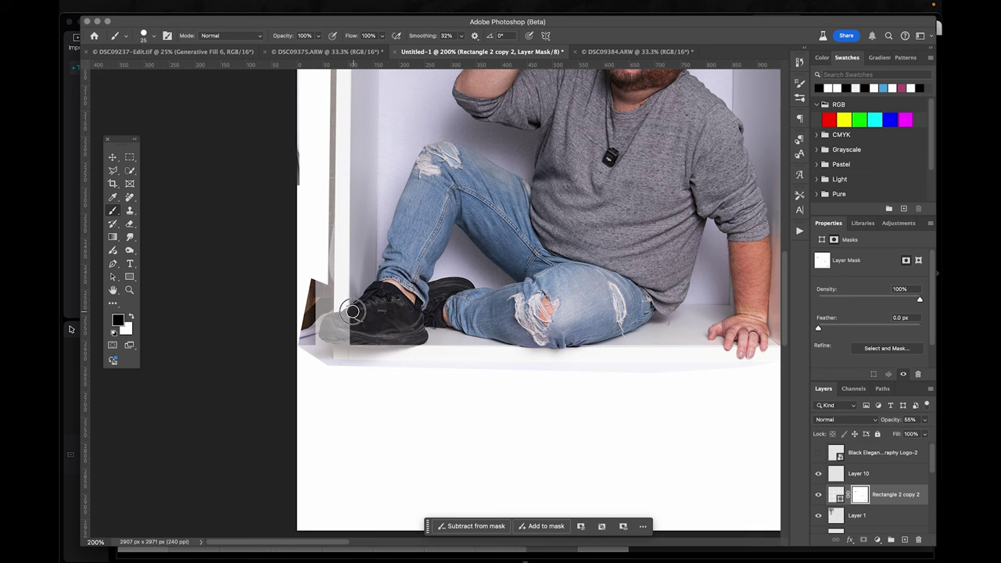
left_click_drag(340, 317, 316, 318)
Step: Check the overlaps across the rest of the collage and restore the Rectangle 2 copy 2 layer's opacity to 100%
left_click_drag(406, 253, 385, 396)
mouse_move(384, 193)
left_mouse_down()
mouse_move(370, 313)
mouse_move(362, 295)
mouse_move(345, 350)
mouse_move(316, 369)
left_mouse_up()
left_click_drag(490, 291, 326, 276)
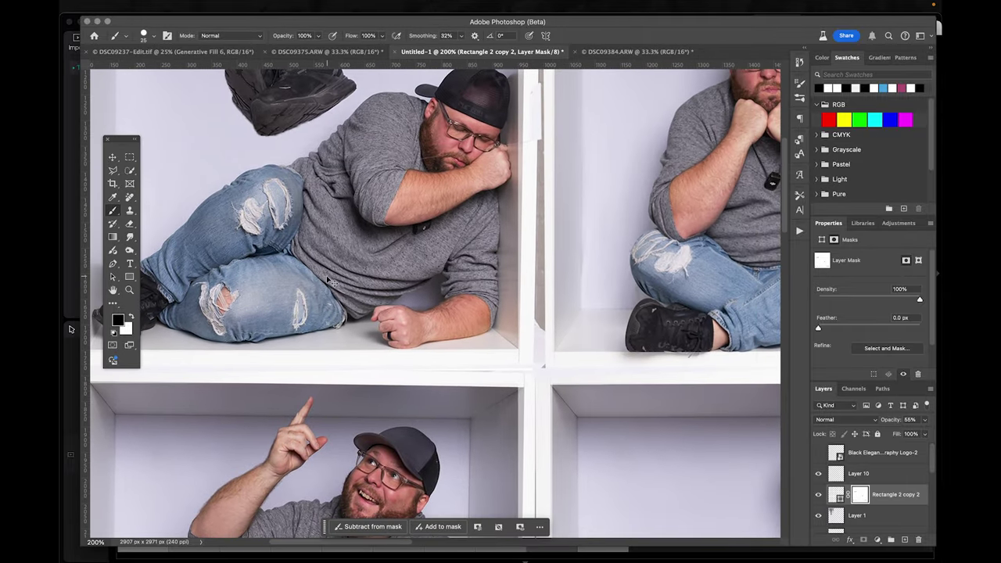
scroll(327, 279, "down", 3)
left_click_drag(327, 280, 216, 281)
left_click(923, 421)
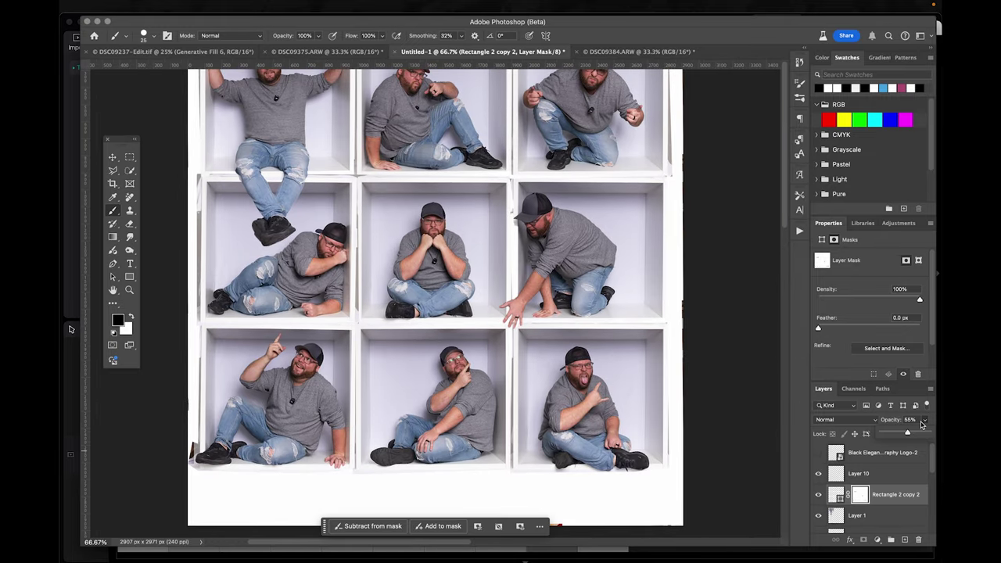
left_click_drag(909, 433, 941, 438)
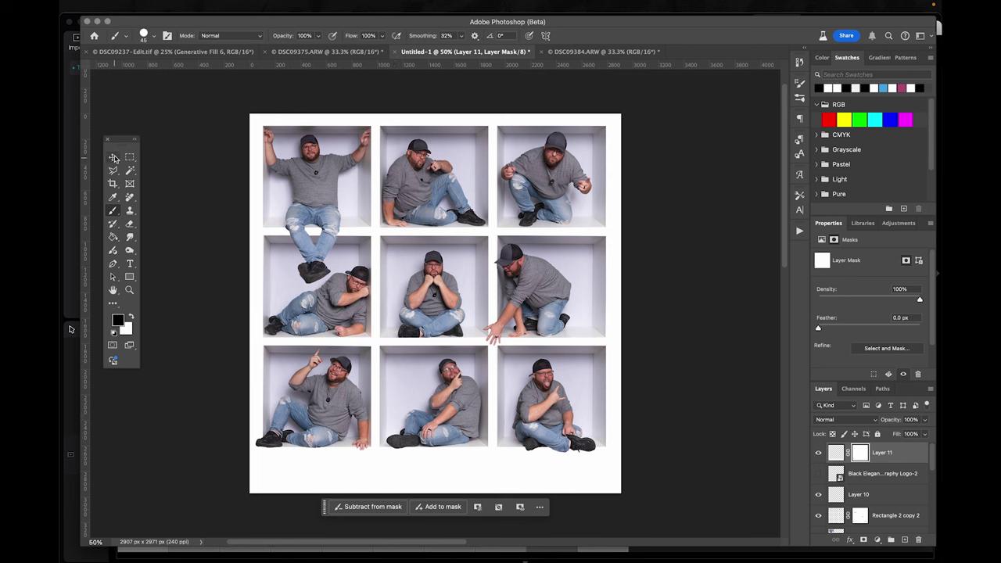
Step: Move the Black Elegant Initial Photography Logo-2 layer above Layer 11, make it visible, and deselect it
left_click(111, 157)
left_click_drag(836, 477, 905, 447)
left_click(819, 454)
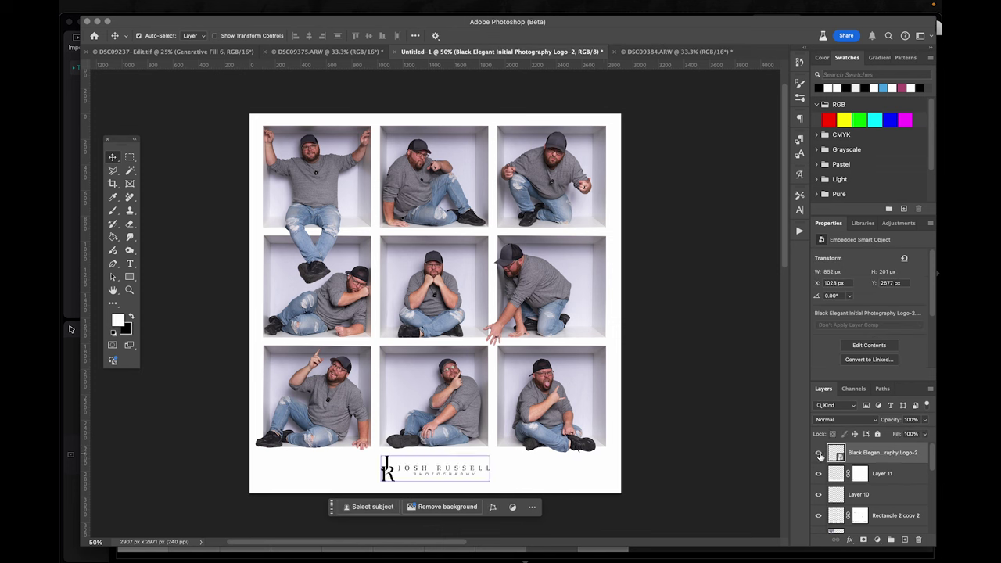
left_click(668, 446)
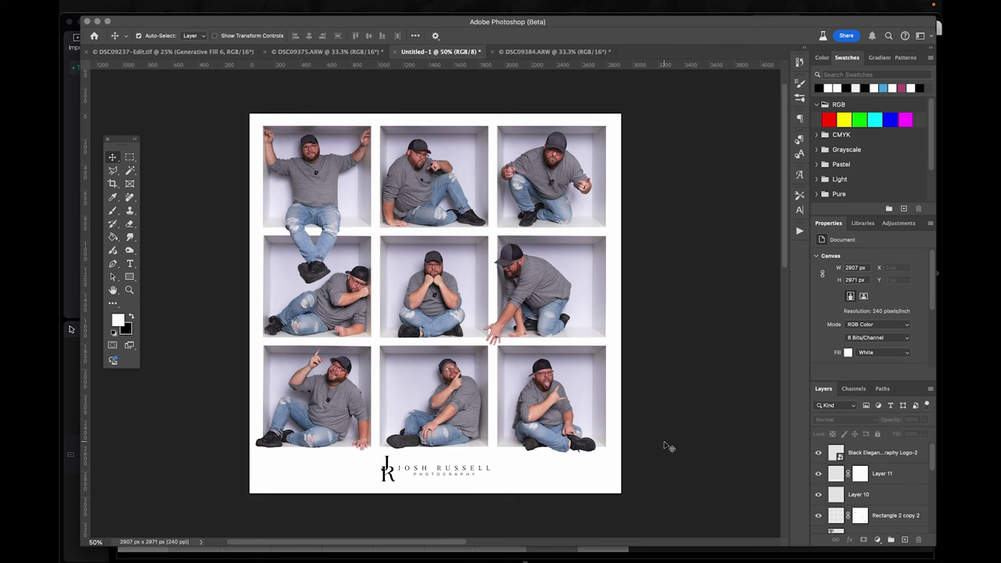